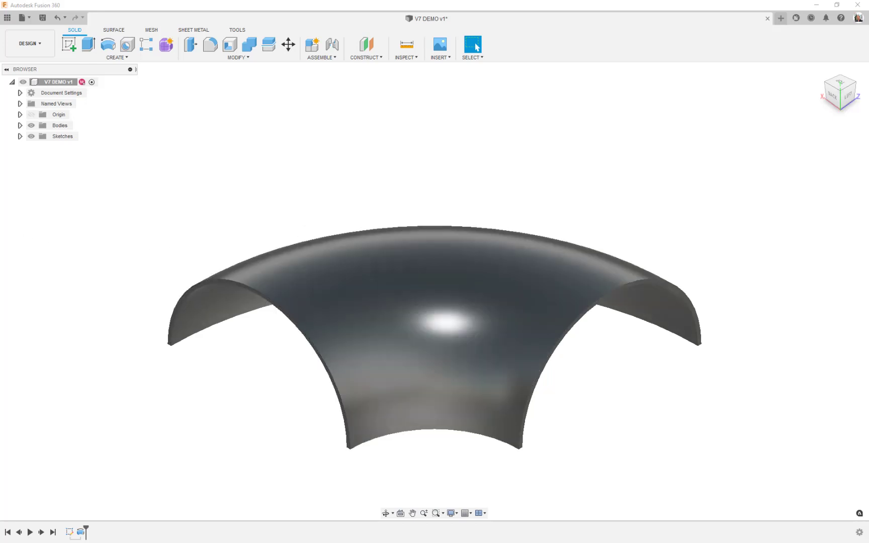
- Review the V7 toroidal shell description in the Excel workbook and examine the Fusion 360 shell model from outside and inside
key(alt+Tab)
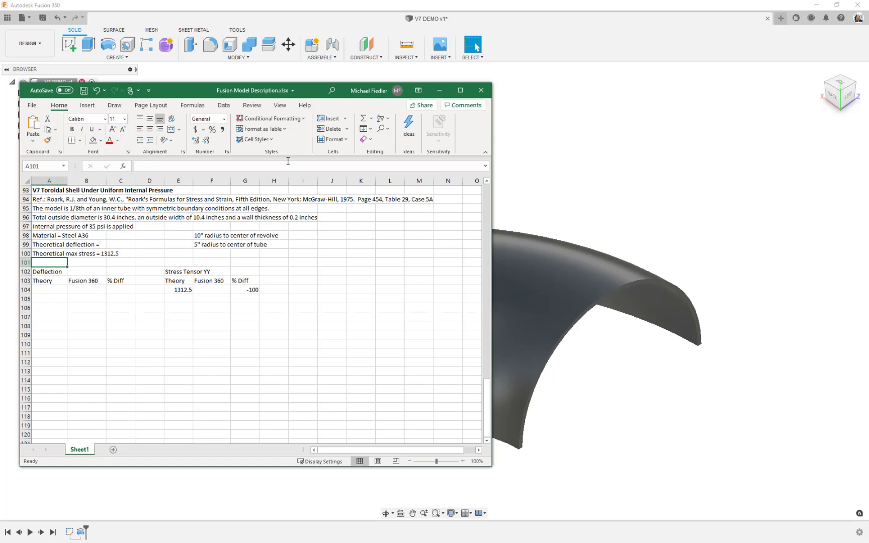
drag(318, 94, 0, 94)
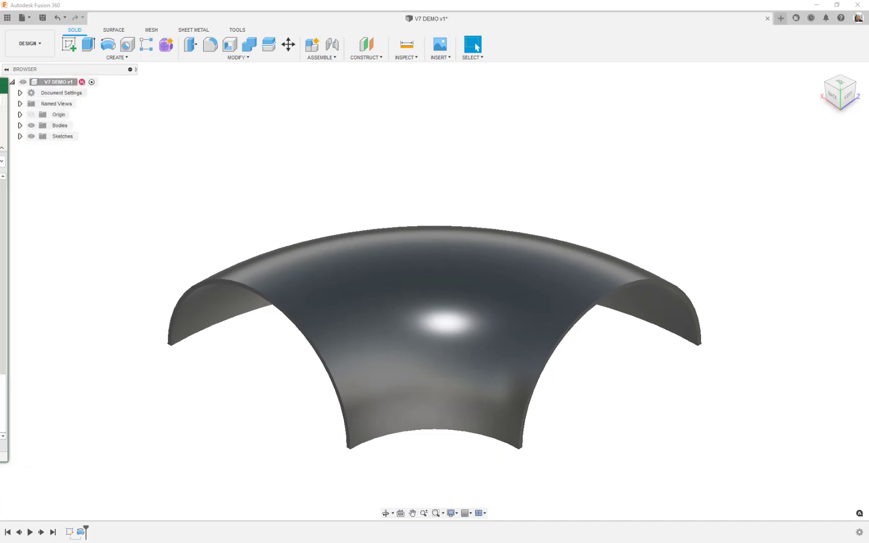
mouse_move(407, 265)
shift+middle_down()
mouse_move(371, 246)
mouse_move(353, 256)
mouse_move(357, 284)
shift+middle_up()
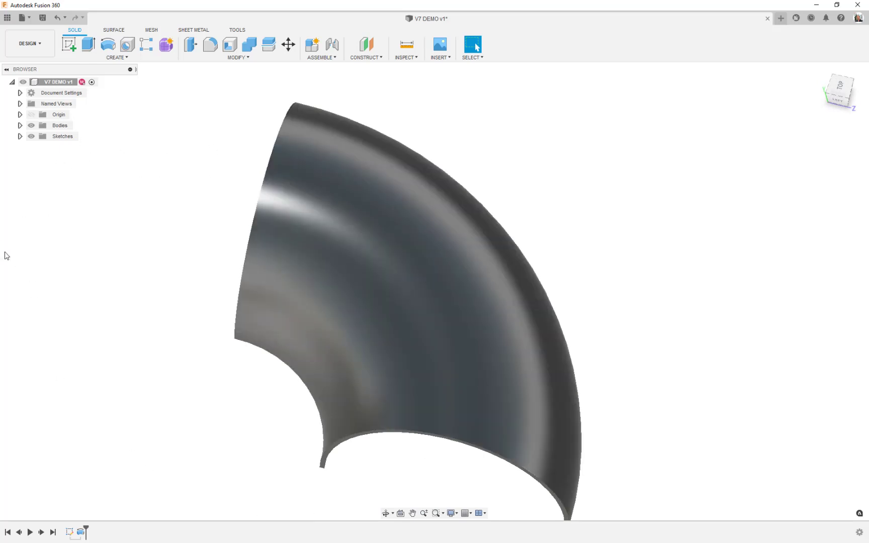
shift+middle_drag(219, 376, 304, 263)
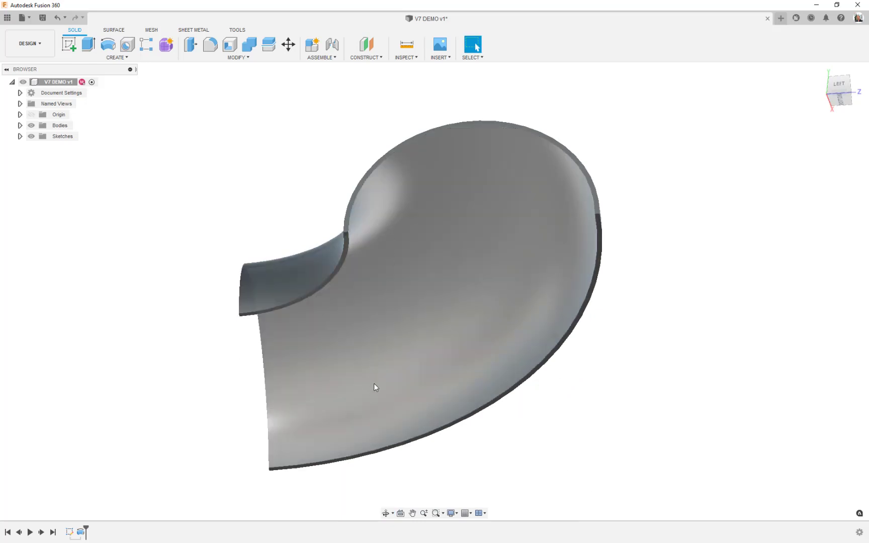
shift+middle_drag(414, 337, 418, 396)
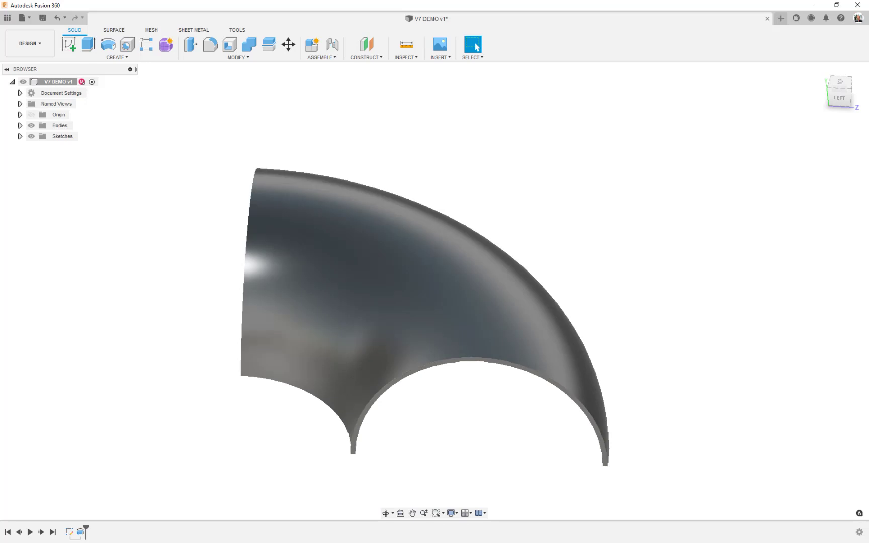
drag(0, 93, 329, 123)
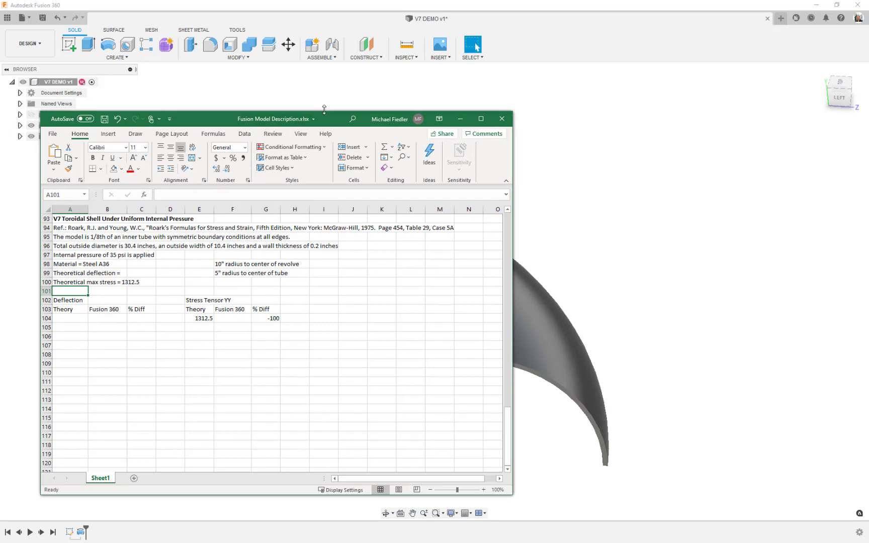
drag(330, 125, 0, 123)
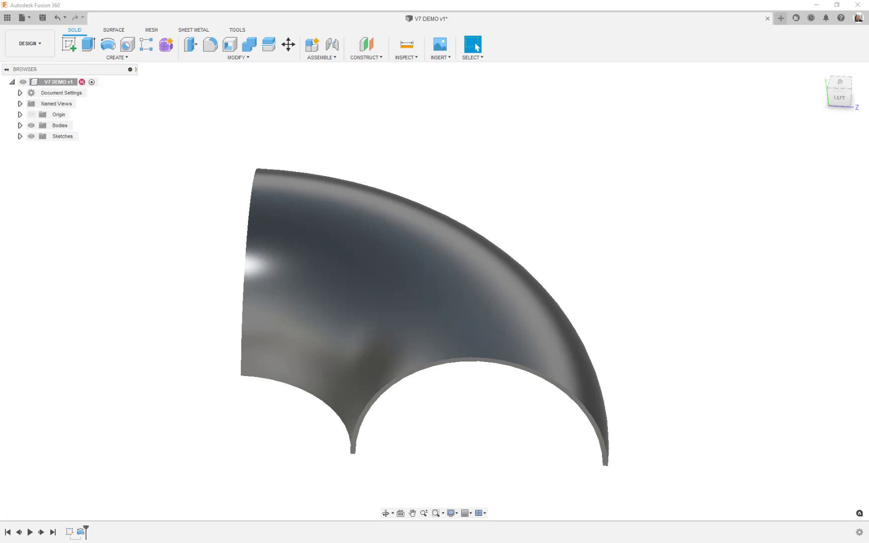
- Measure the outer end vertex's position and its distance to the opposite outer vertex, checking them against the Excel description
click(406, 46)
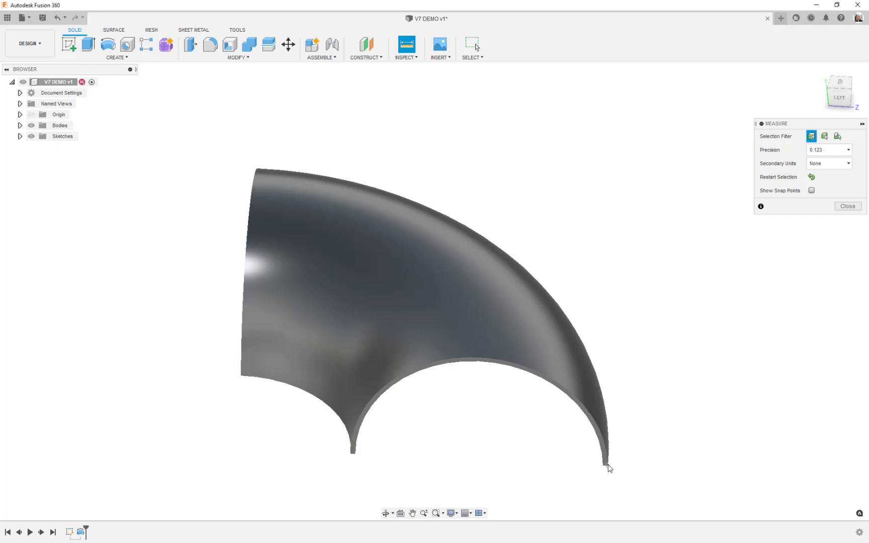
click(606, 465)
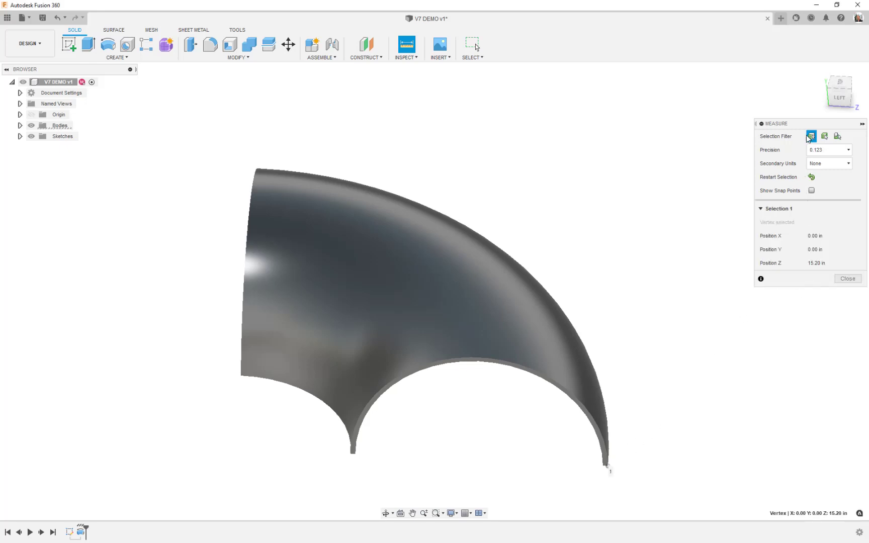
drag(809, 126, 453, 135)
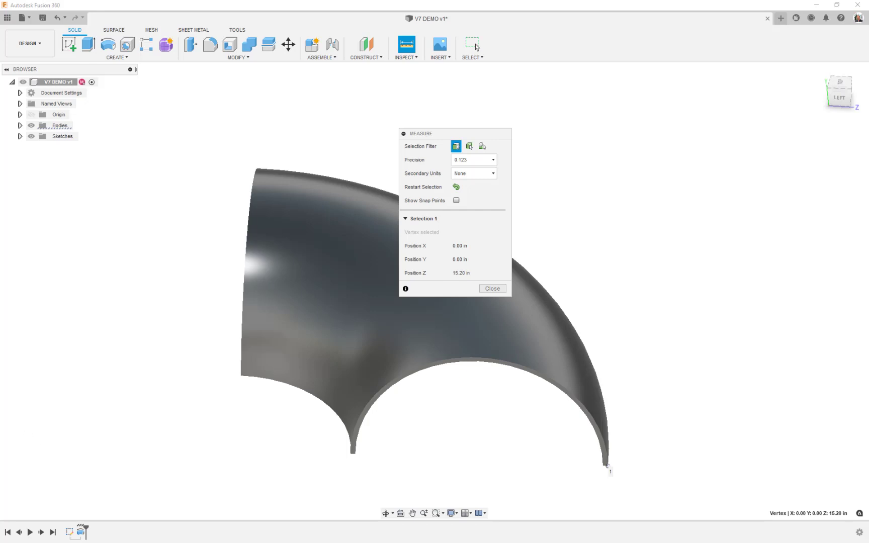
key(alt+Tab)
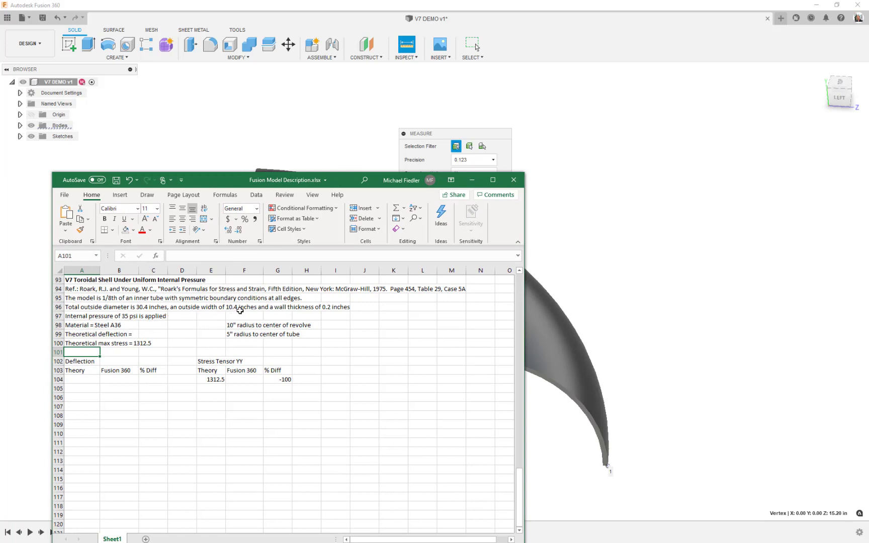
drag(345, 181, 0, 188)
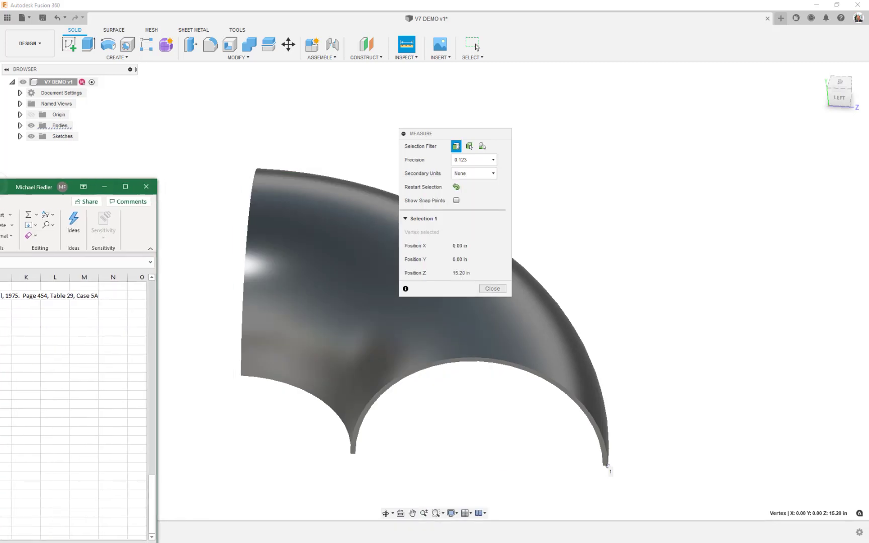
key(alt+Tab)
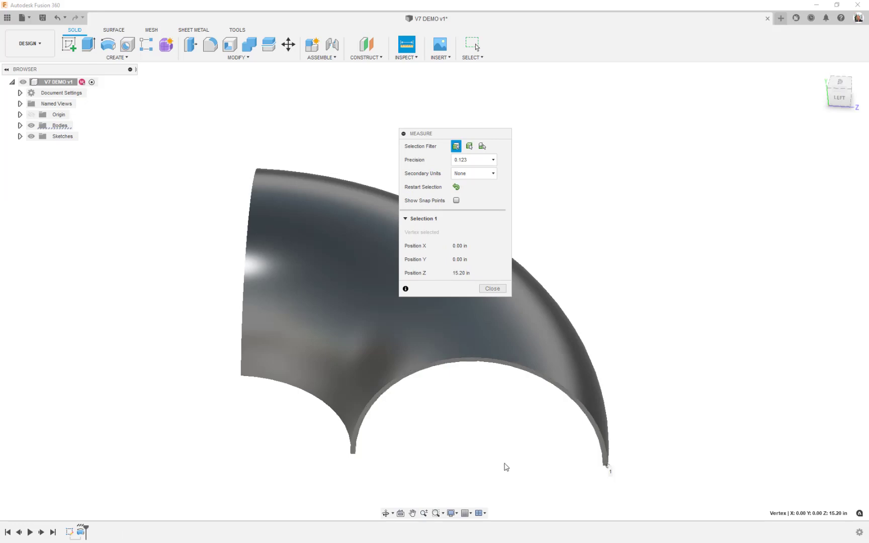
click(351, 455)
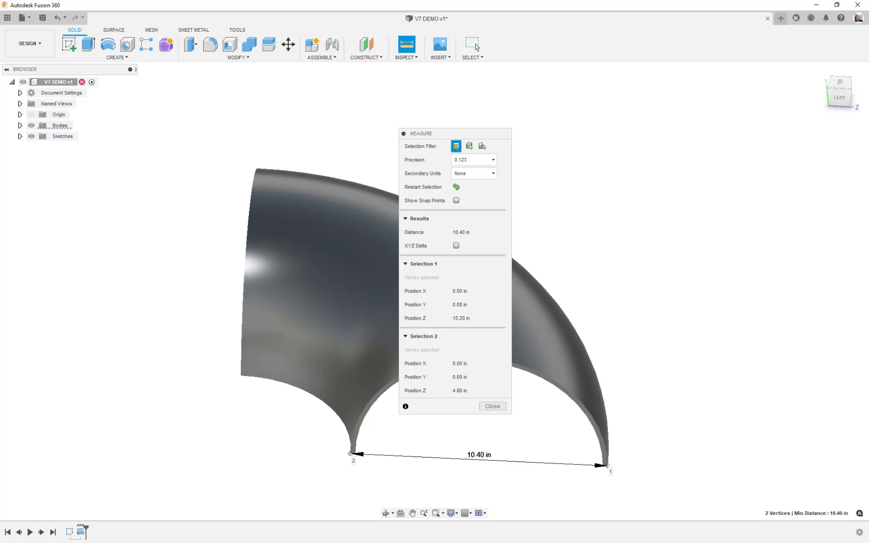
click(493, 407)
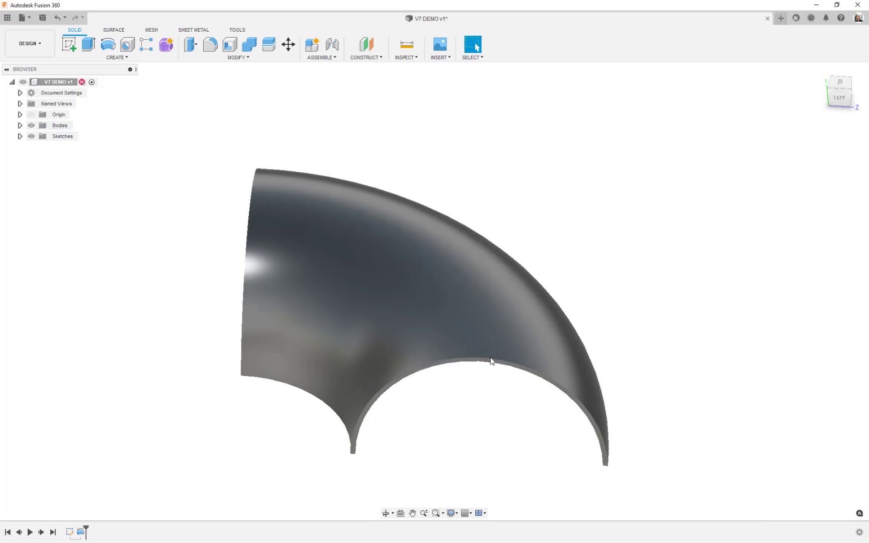
- Measure the shell's wall thickness between the inner and outer end vertices and compare it with the Excel description
click(407, 45)
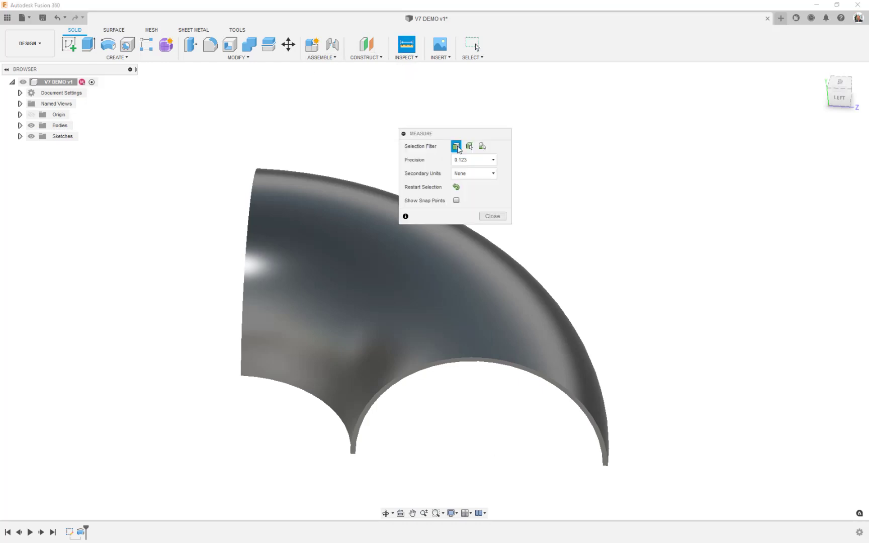
click(604, 467)
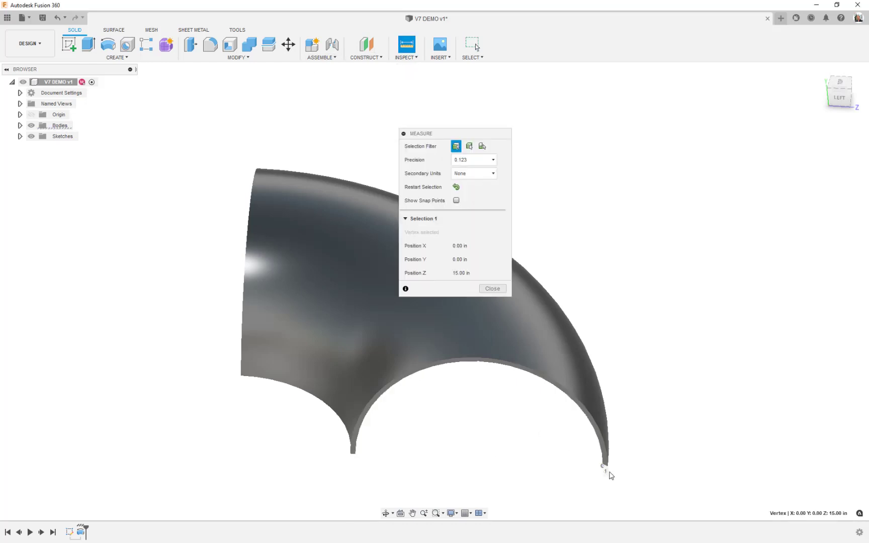
click(606, 467)
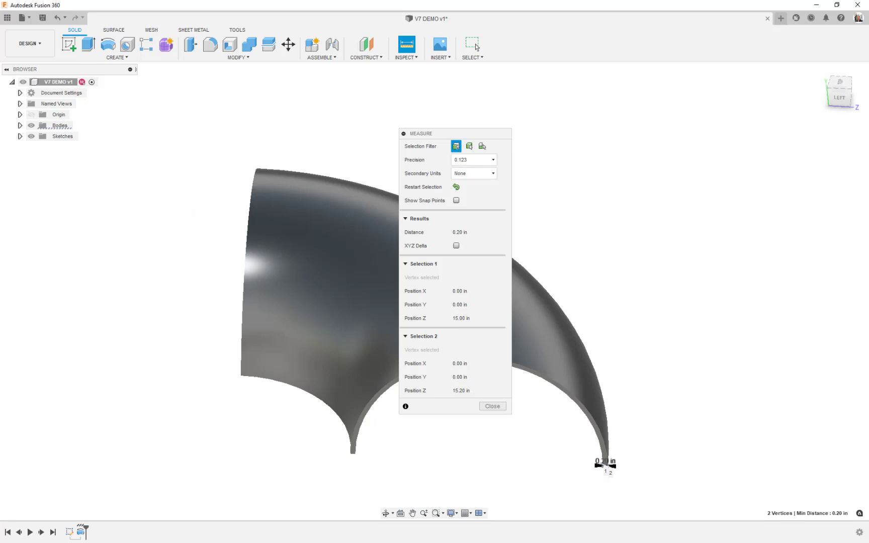
drag(0, 164, 220, 130)
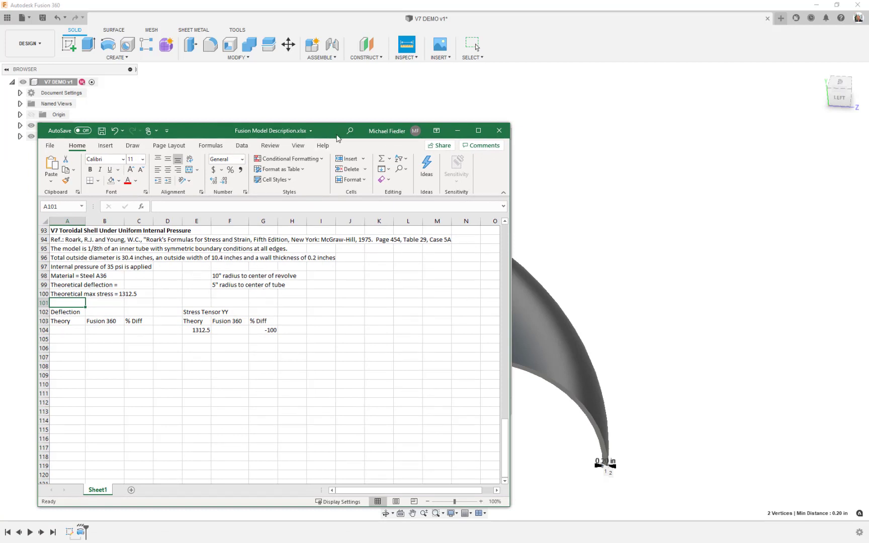
drag(338, 138, 0, 135)
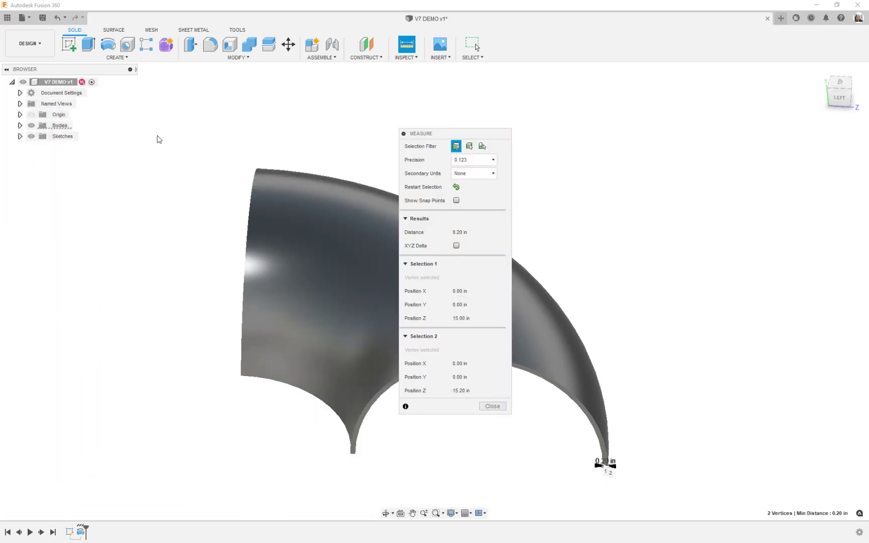
click(102, 308)
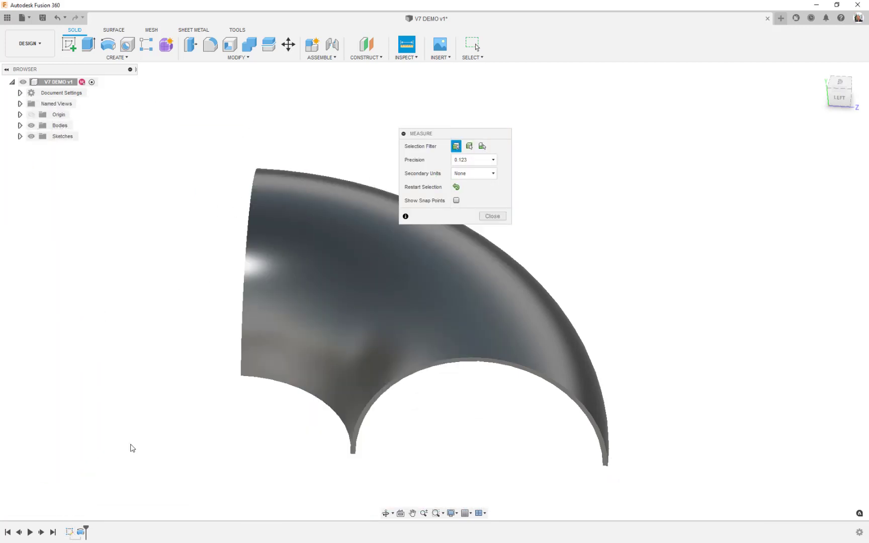
click(500, 216)
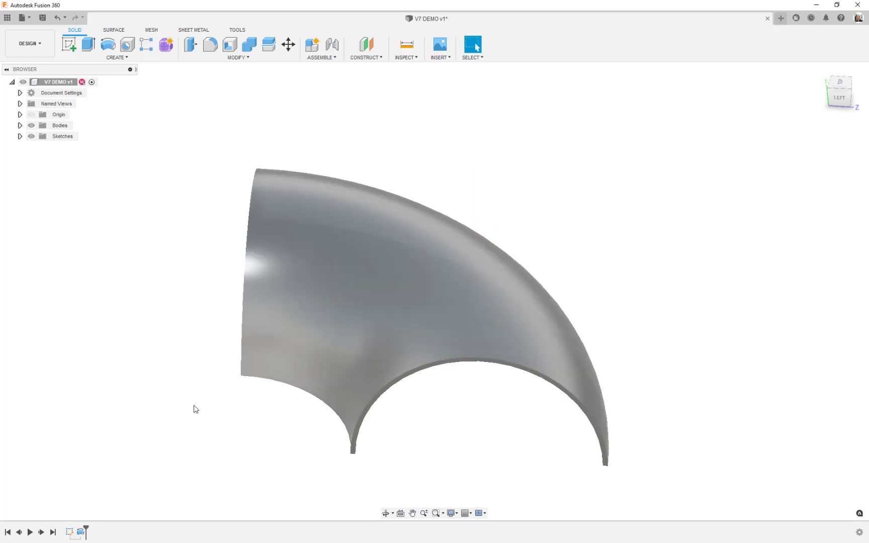
- Open the shell's profile sketch to examine its arc diameters and offsets from the origin, and close it without edits
right_click(71, 532)
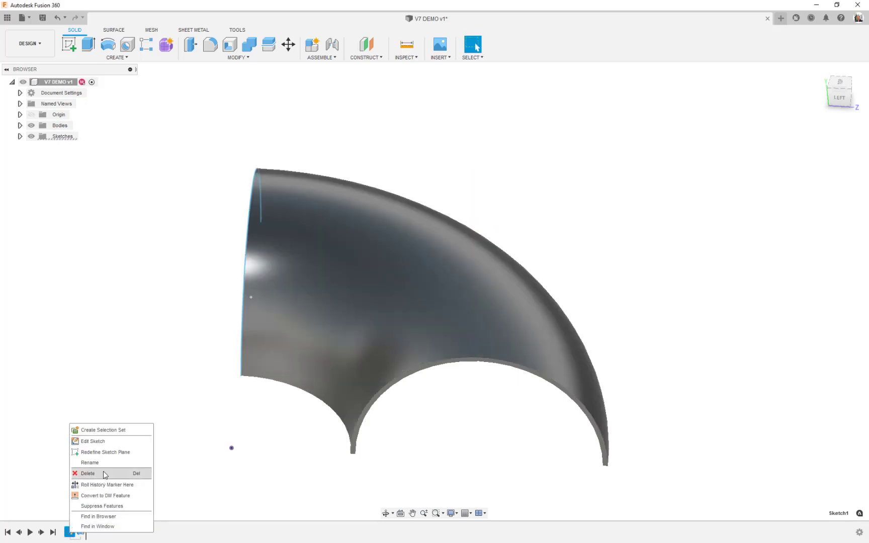
click(111, 442)
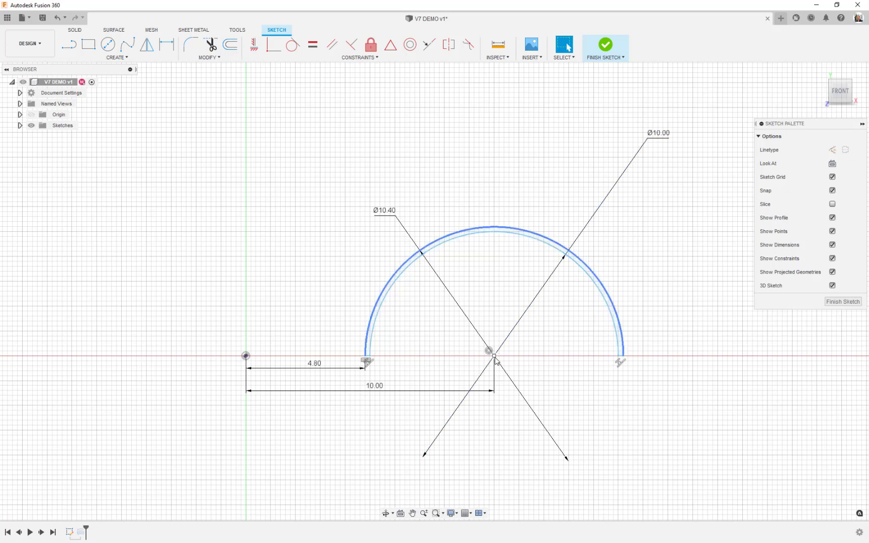
click(246, 356)
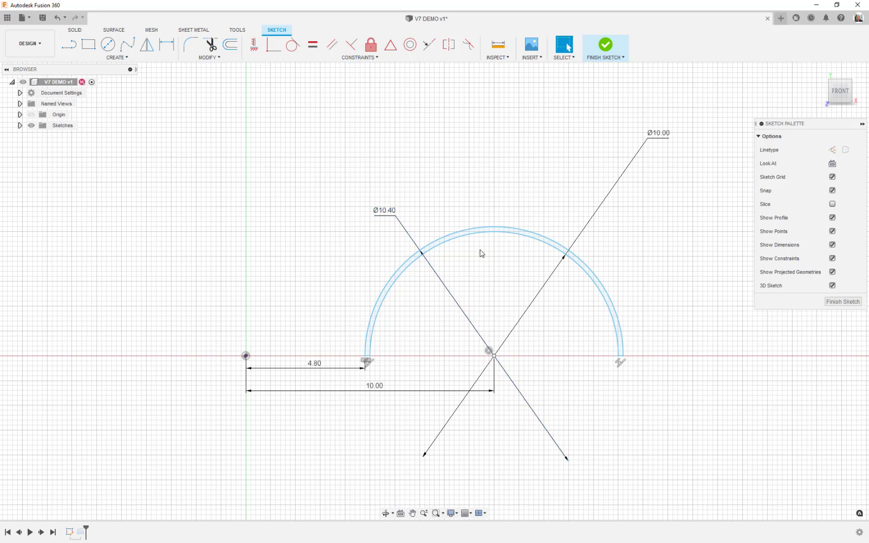
click(481, 233)
click(835, 303)
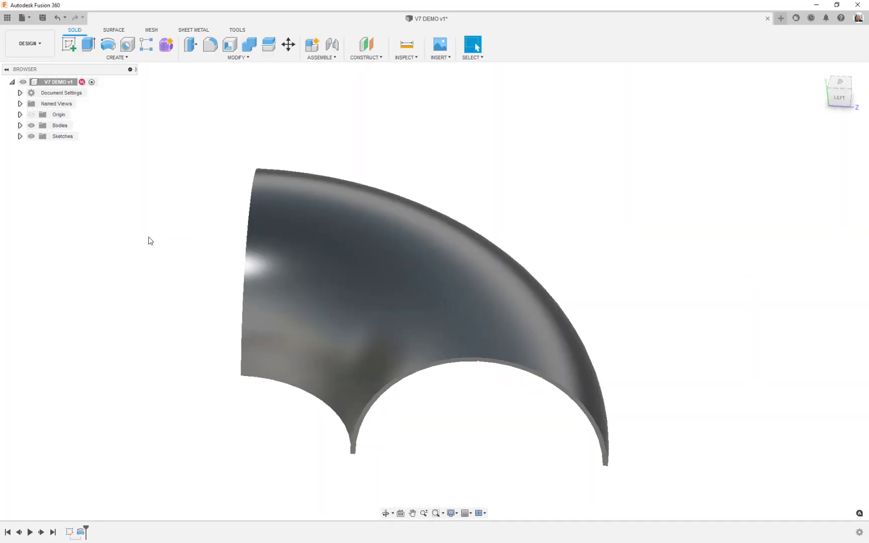
- Check the material, load and theoretical maximum stress in the Excel workbook, and return to the Fusion 360 model
drag(0, 101, 201, 92)
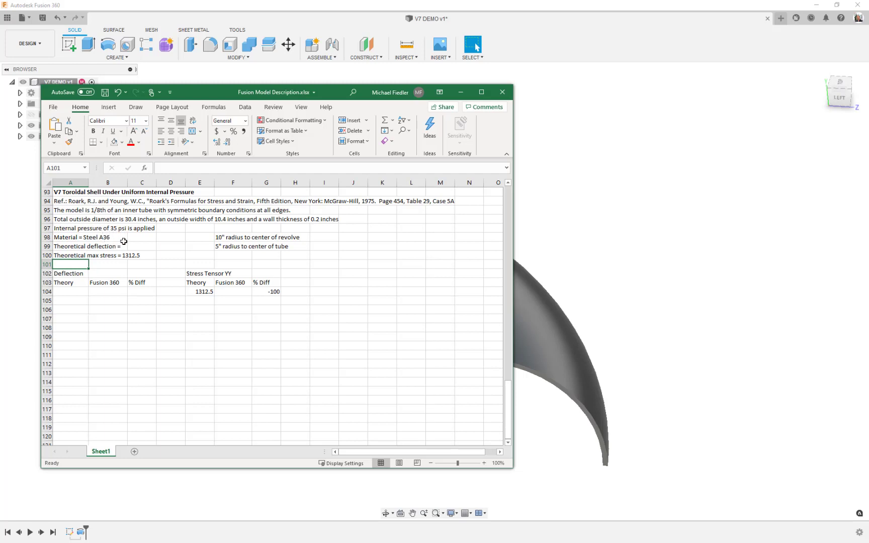
click(133, 256)
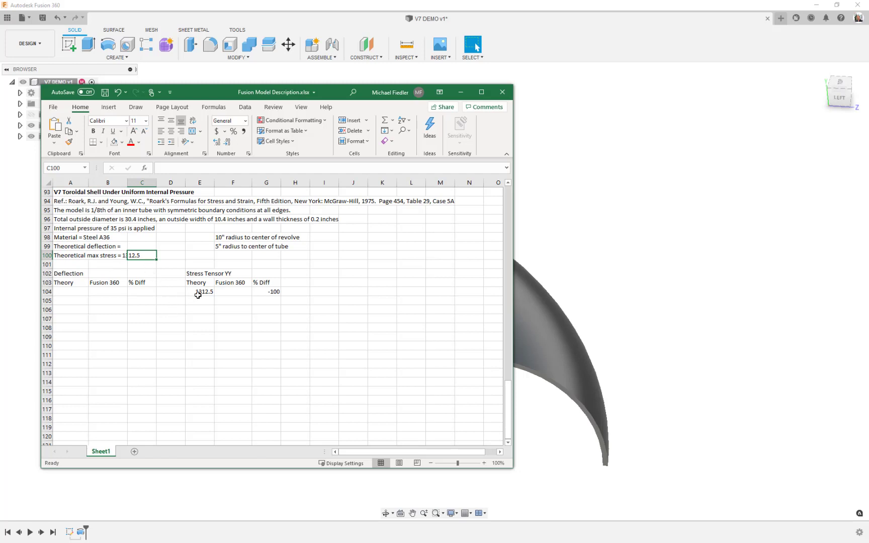
drag(334, 91, 0, 63)
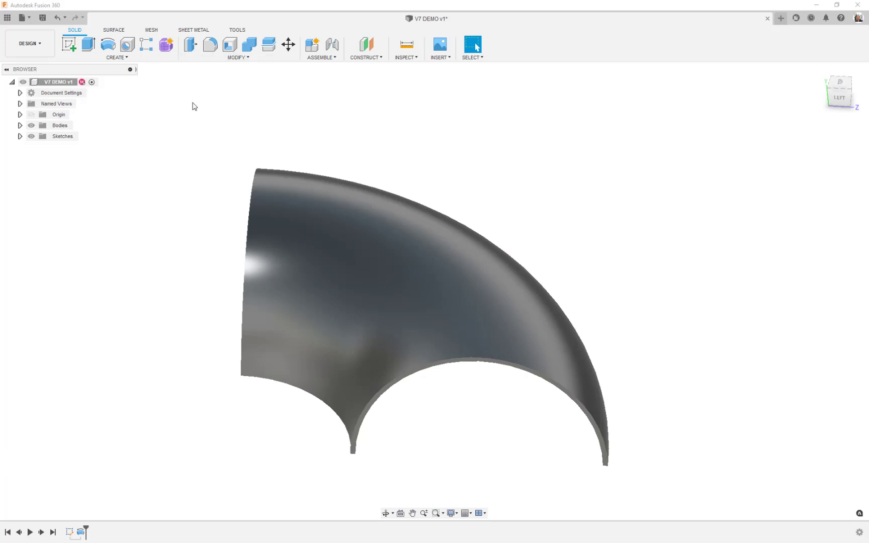
- Switch to the Simulation workspace and create a Static Stress study for the shell
click(40, 48)
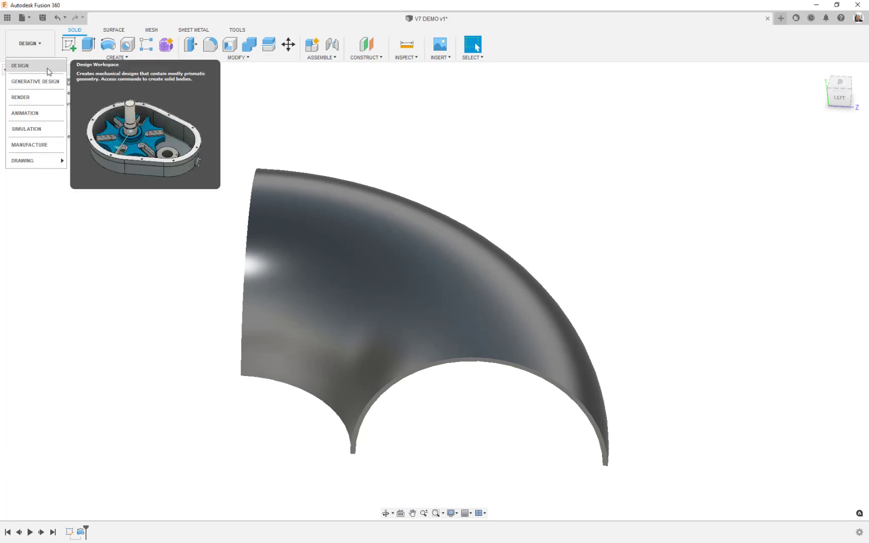
click(51, 130)
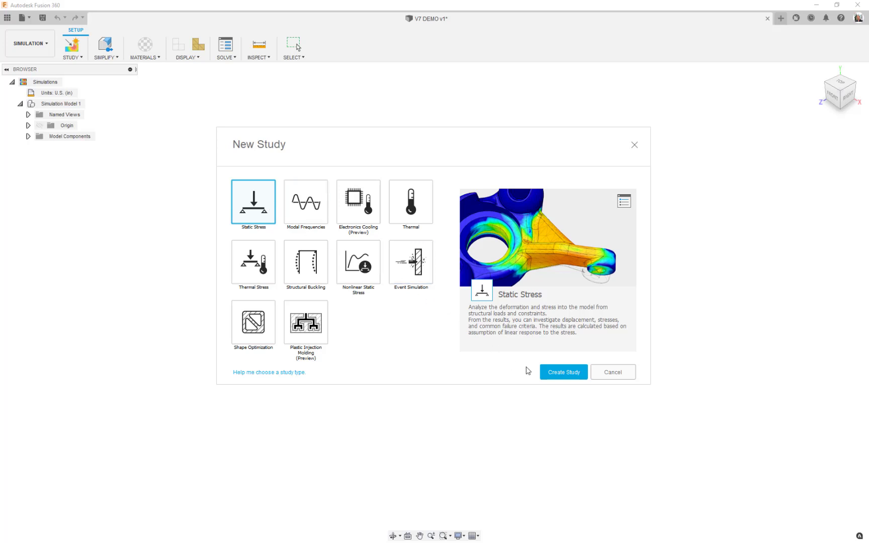
click(561, 376)
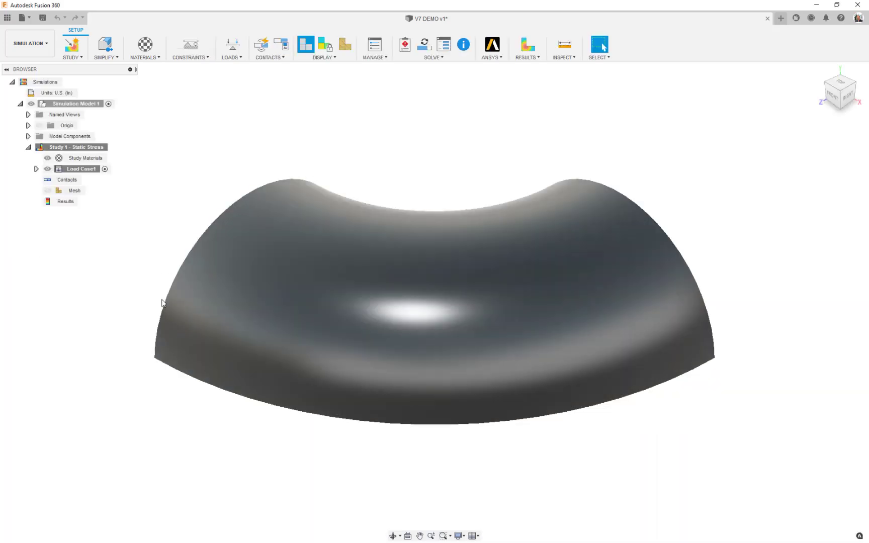
- Open the study materials for editing and set the material library to Fusion 360 Material Library
shift+middle_drag(162, 309, 254, 304)
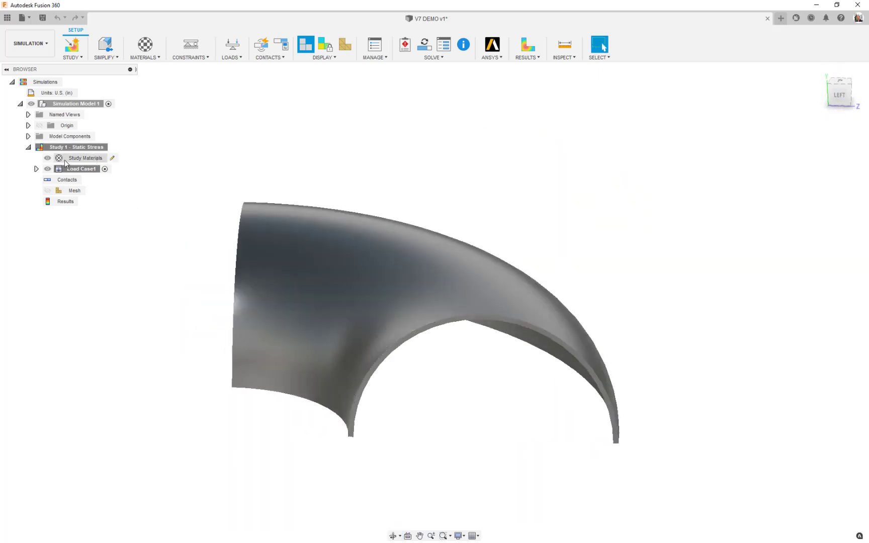
click(111, 158)
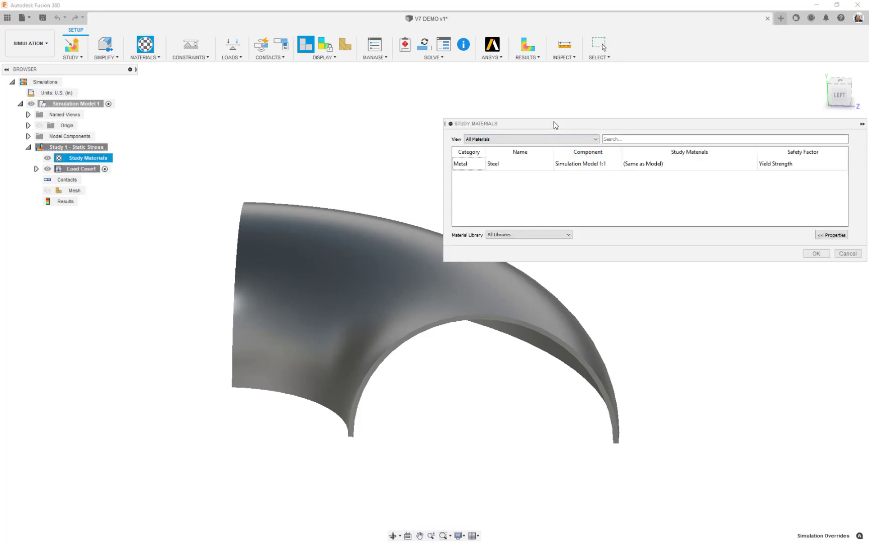
drag(556, 125, 360, 78)
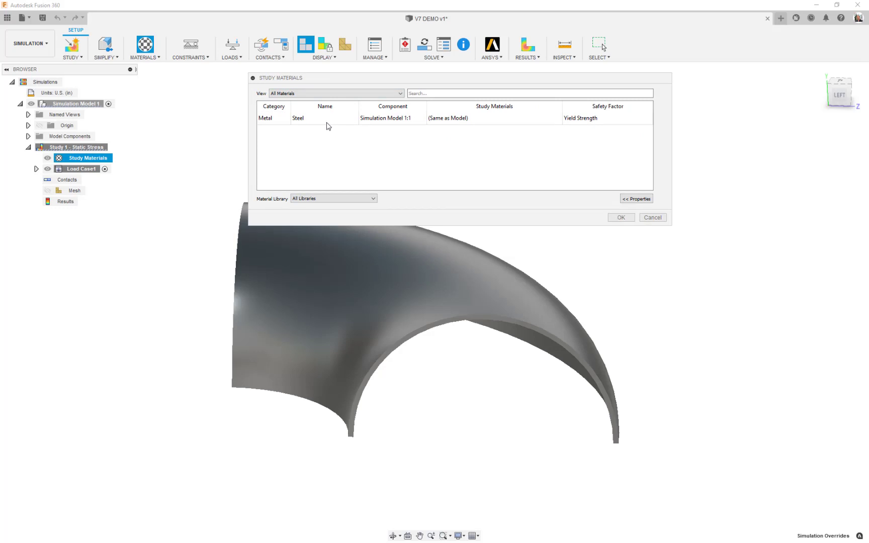
click(476, 120)
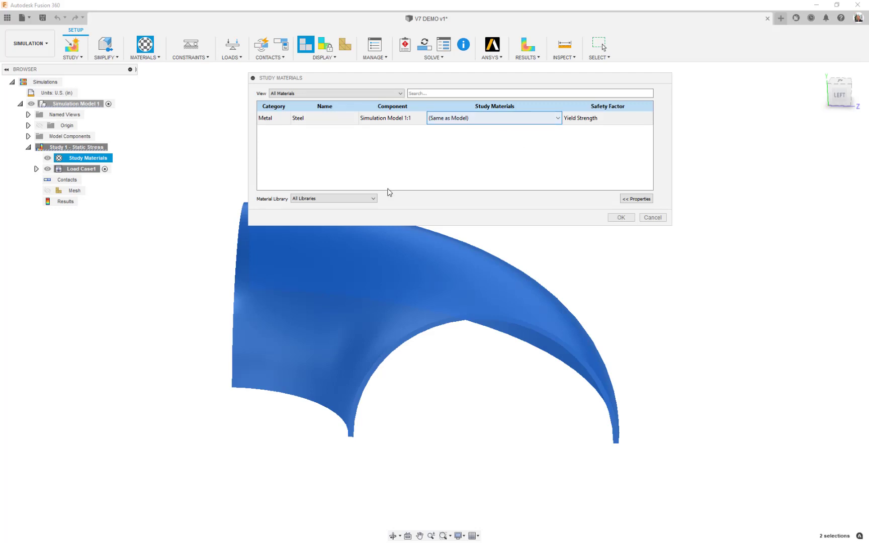
click(335, 198)
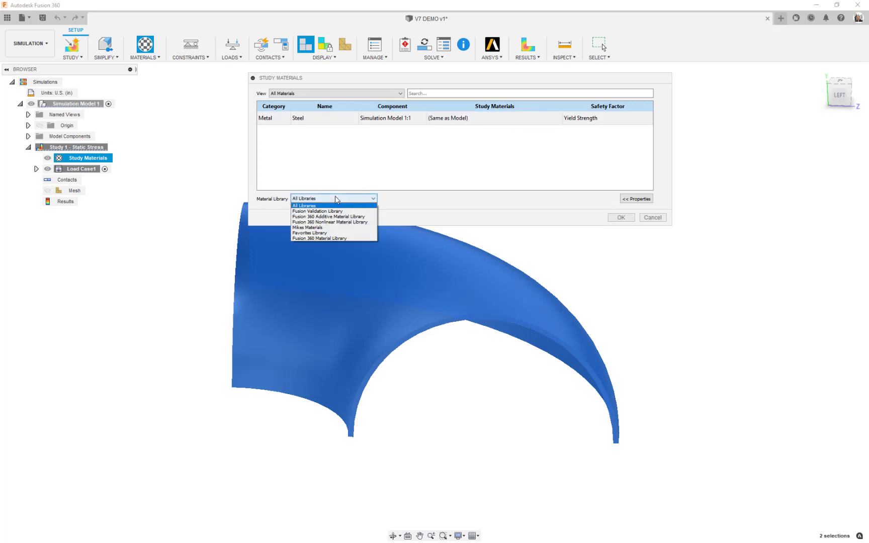
click(341, 238)
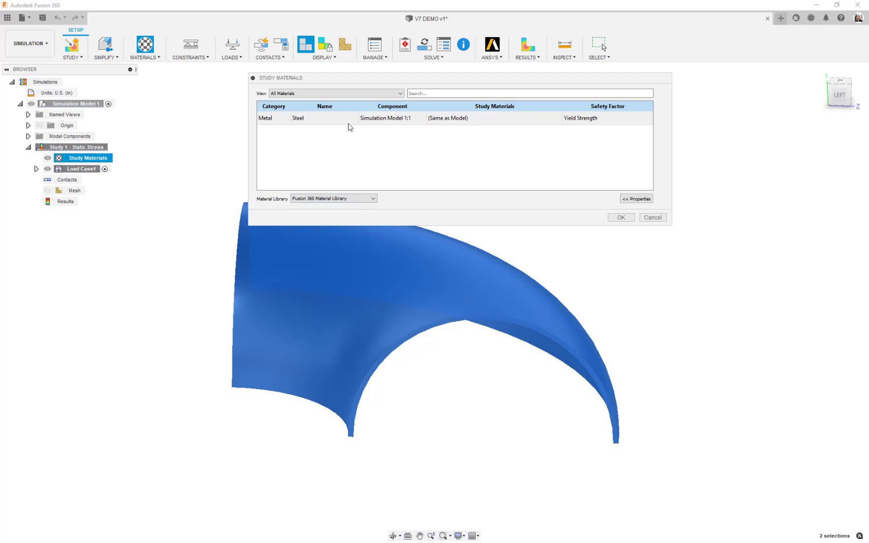
- Assign Steel ASTM A36 as the shell's study material, review its properties and accept the assignment
click(354, 95)
click(487, 119)
click(526, 118)
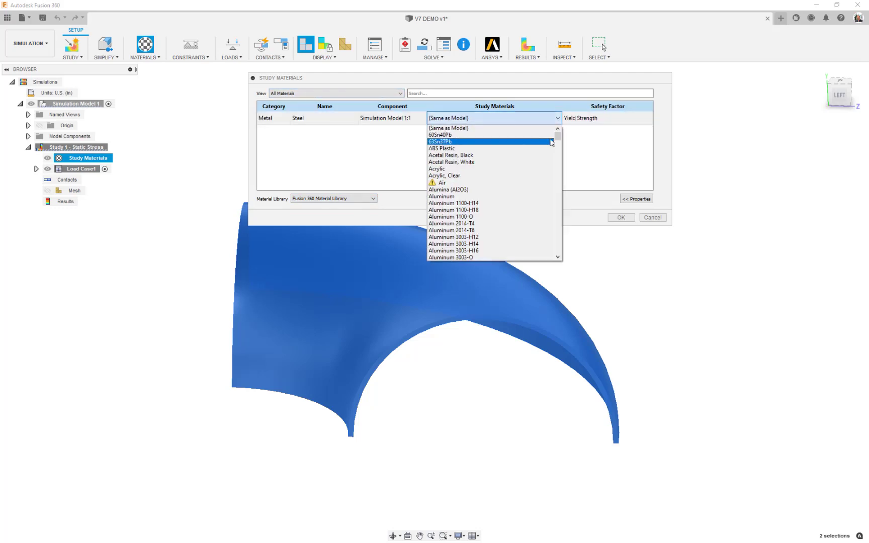
drag(558, 138, 550, 242)
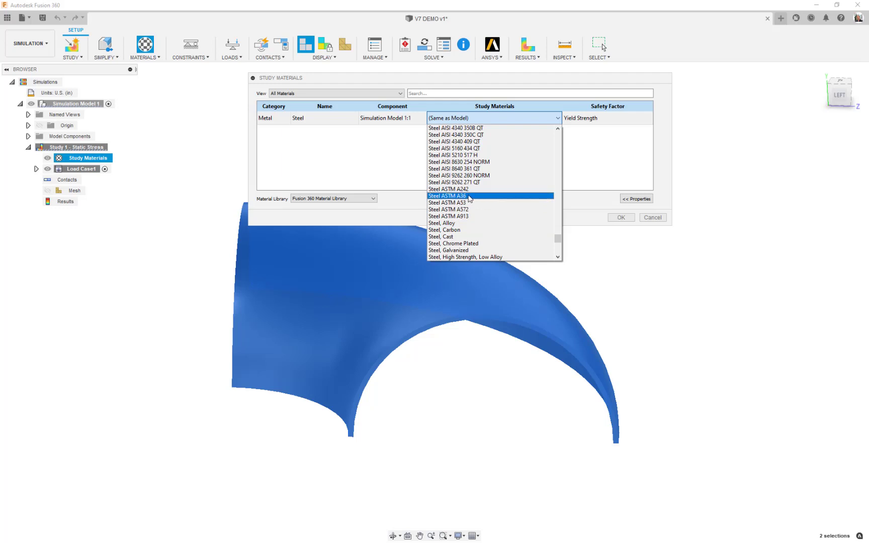
click(469, 197)
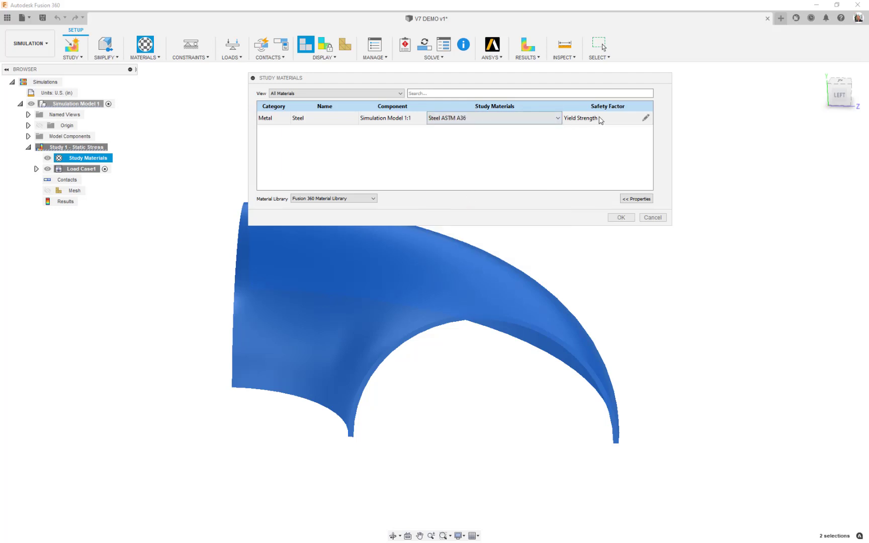
click(636, 198)
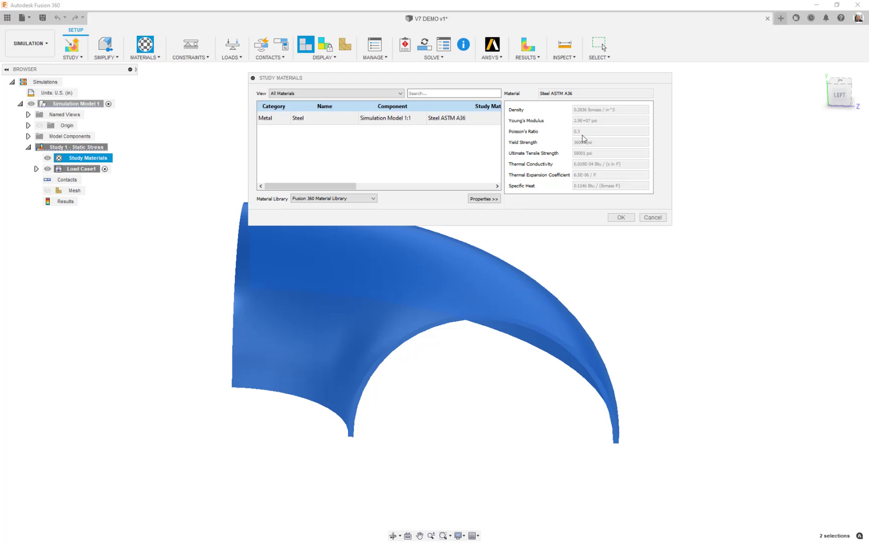
click(622, 218)
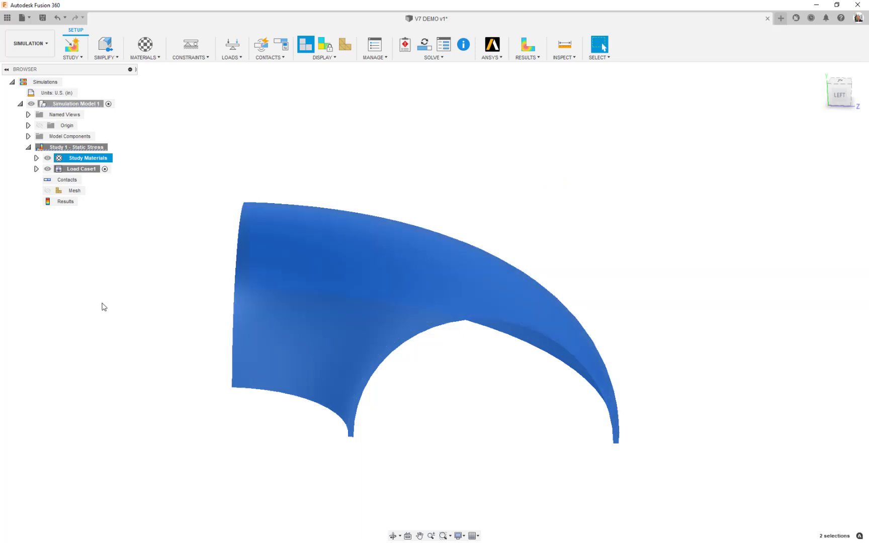
click(102, 303)
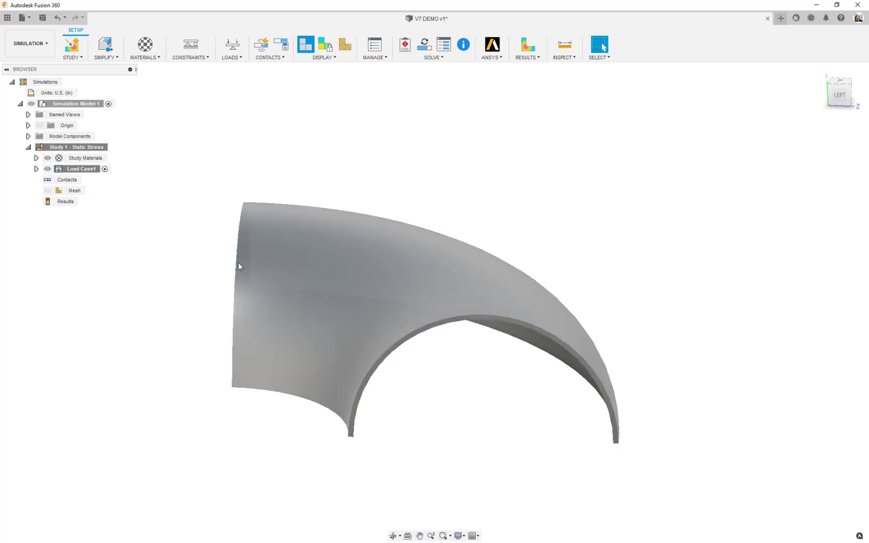
- Apply a Fixed structural constraint to the shell's end face in the left view, restraining only the X direction (Ux)
scroll(487, 304, up, 2)
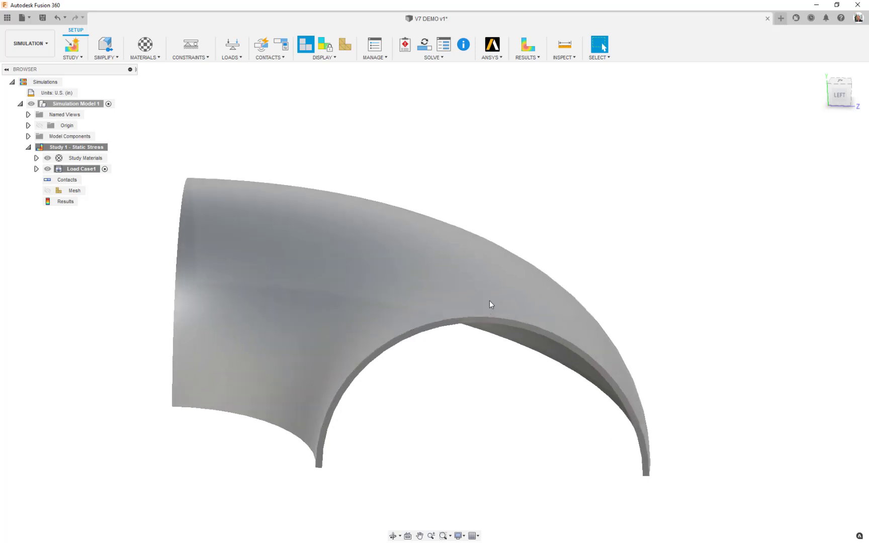
scroll(506, 329, up, 2)
click(507, 323)
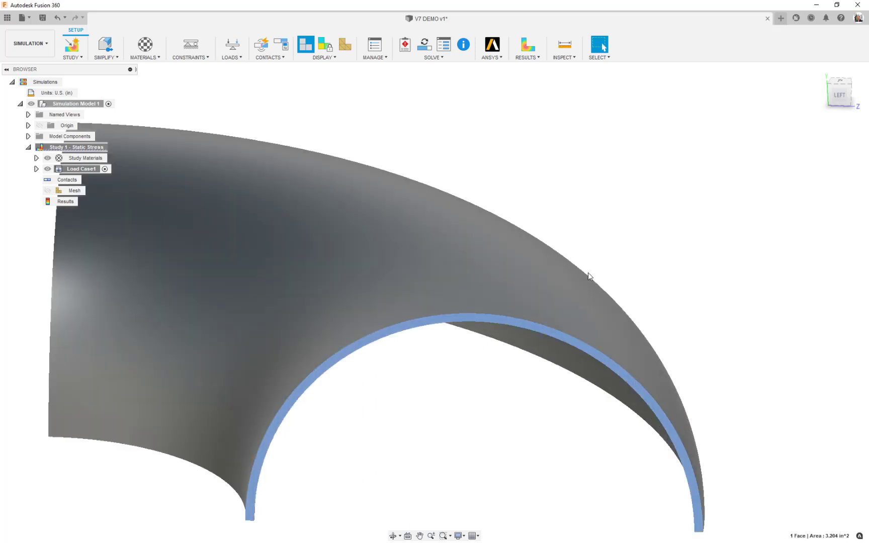
scroll(588, 268, down, 3)
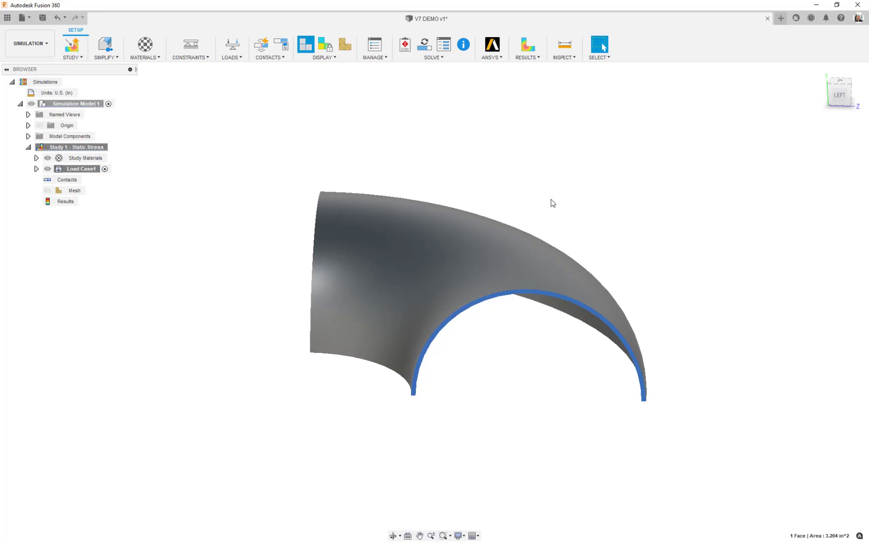
mouse_move(553, 203)
shift+middle_down()
mouse_move(544, 213)
mouse_move(545, 260)
shift+middle_up()
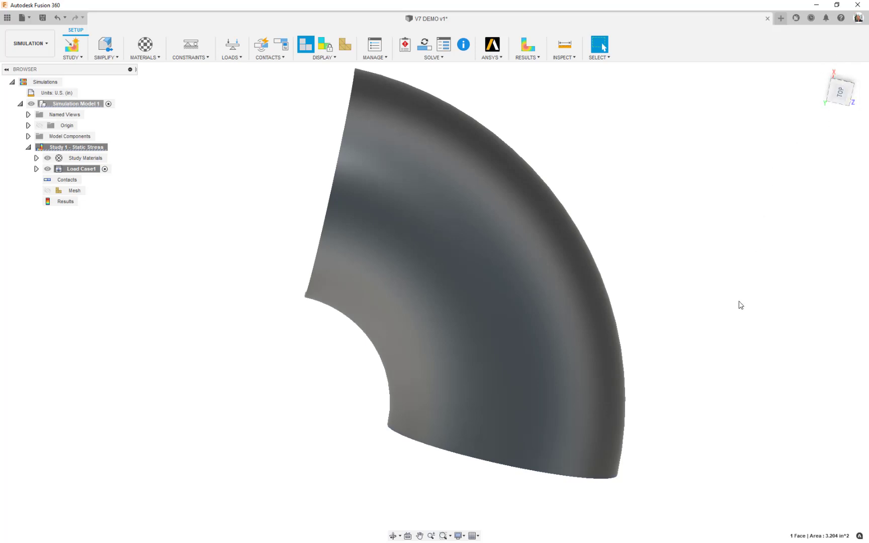
shift+middle_drag(728, 316, 732, 249)
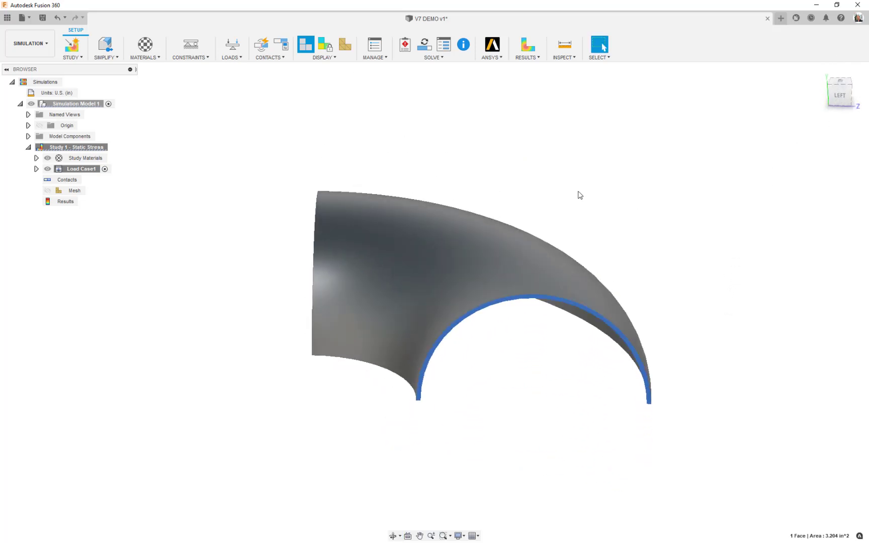
click(191, 45)
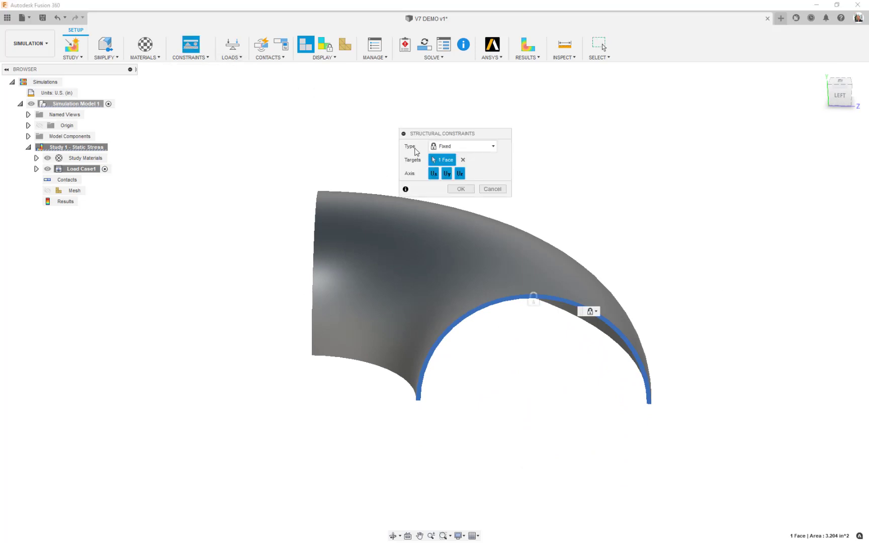
click(446, 174)
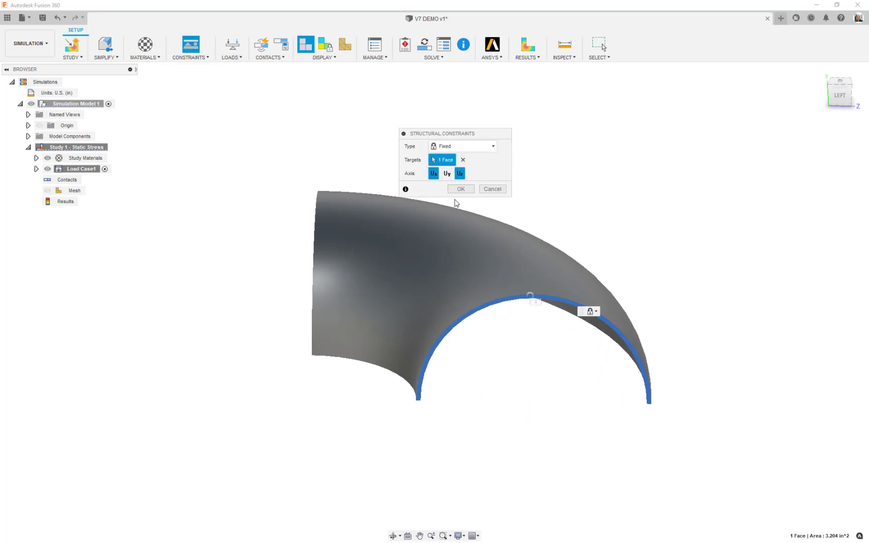
click(459, 174)
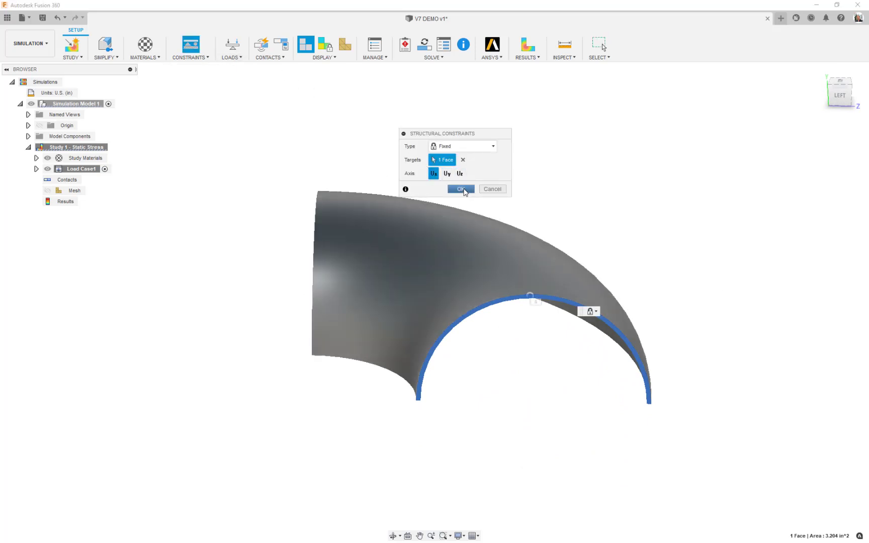
click(462, 190)
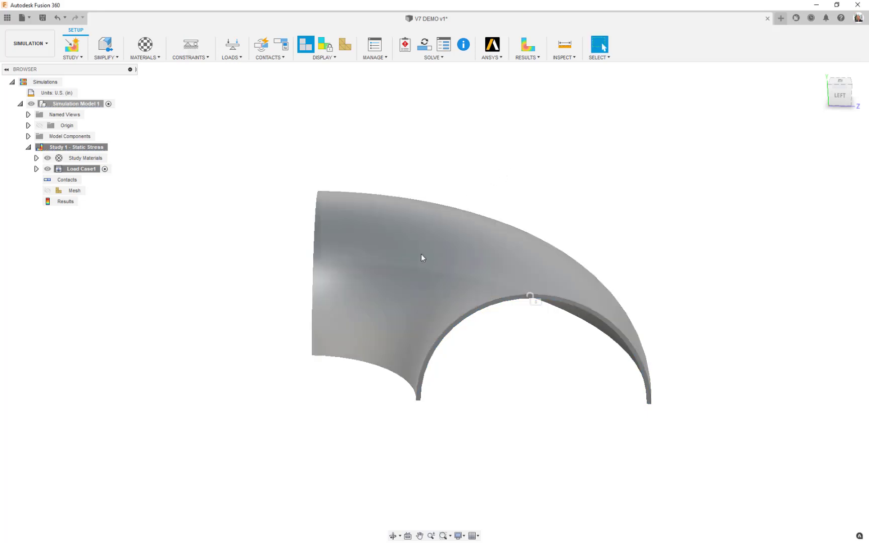
- Apply a Fixed structural constraint to the shell's other arched end face, restraining only the Z direction (Uz)
shift+middle_drag(362, 267, 408, 275)
scroll(357, 306, up, 5)
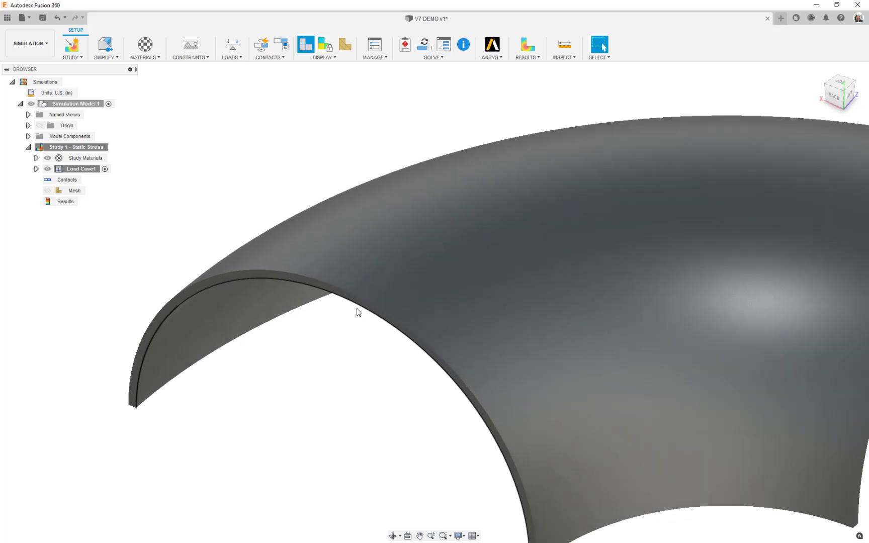
scroll(358, 309, up, 1)
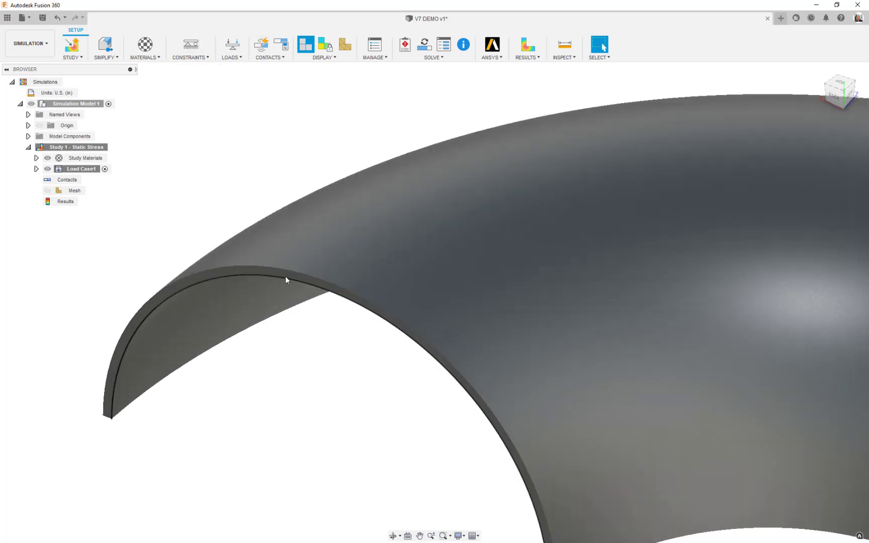
click(287, 277)
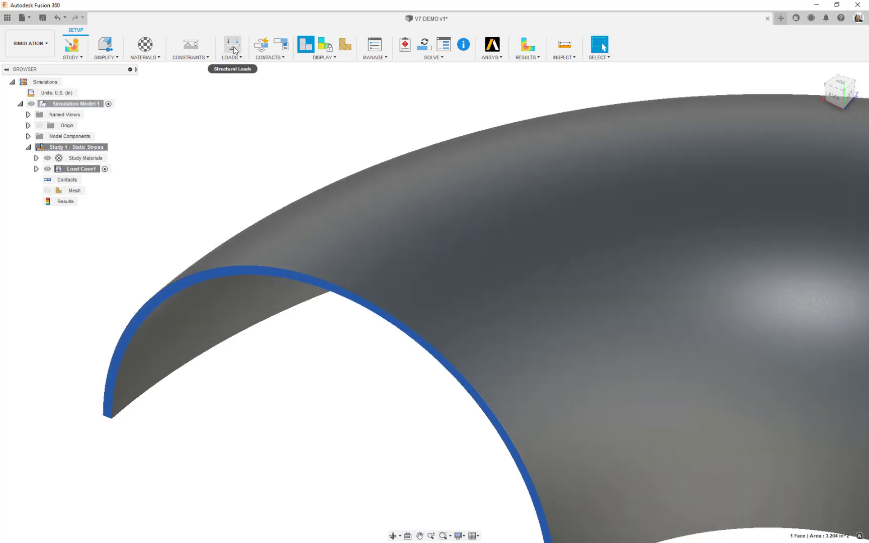
click(191, 46)
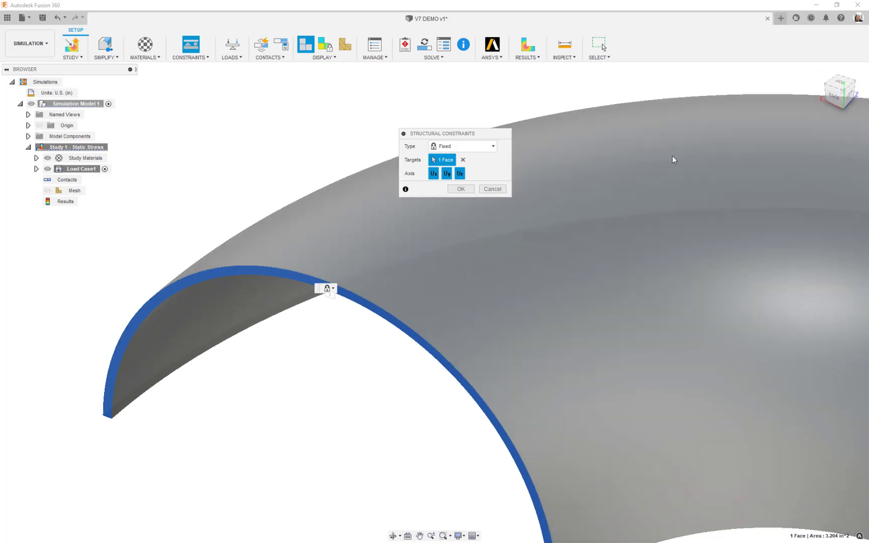
click(434, 173)
click(447, 174)
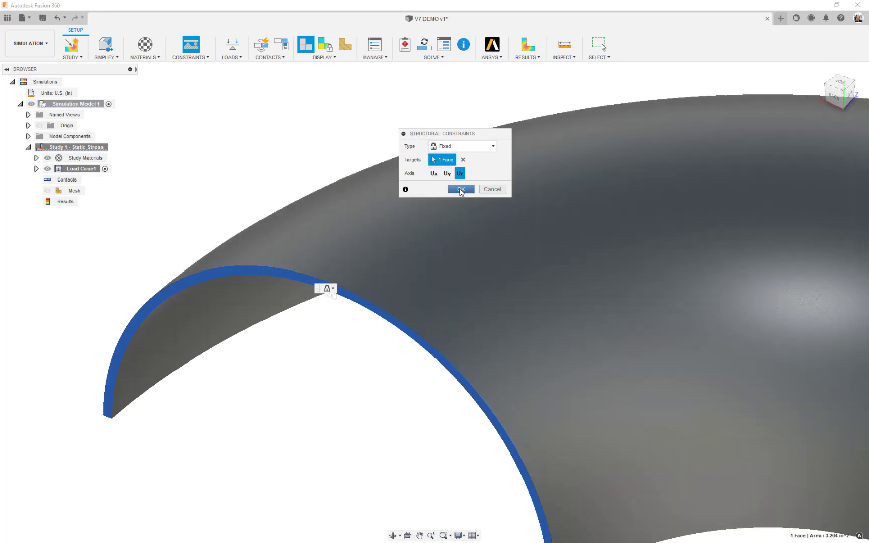
click(460, 189)
- Apply a Fixed structural constraint to the shell's inner and outer bottom rim faces, restraining only the Y direction (Uy)
scroll(413, 199, down, 8)
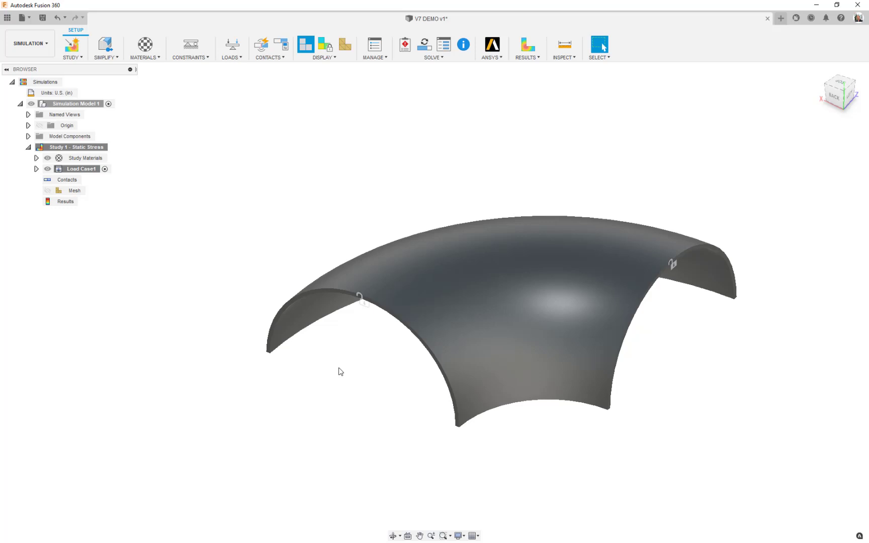
shift+middle_drag(524, 403, 488, 218)
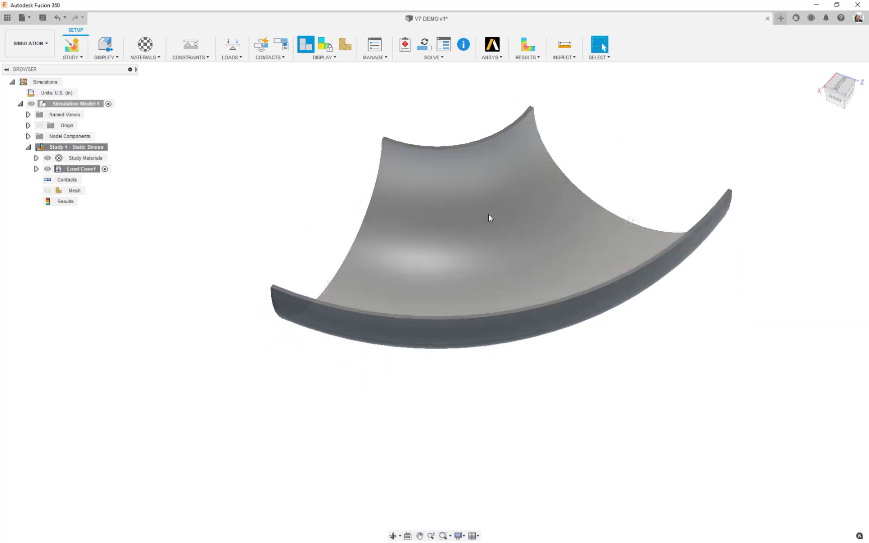
scroll(423, 126, up, 5)
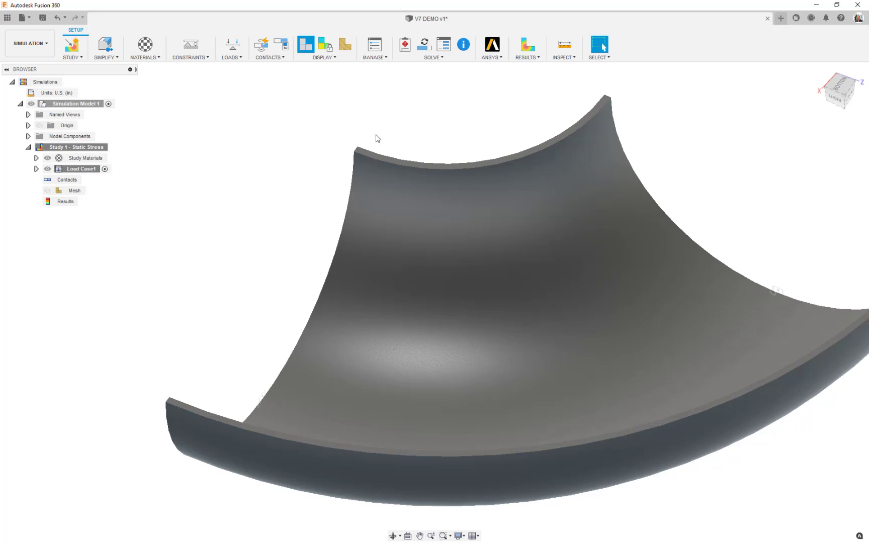
click(206, 56)
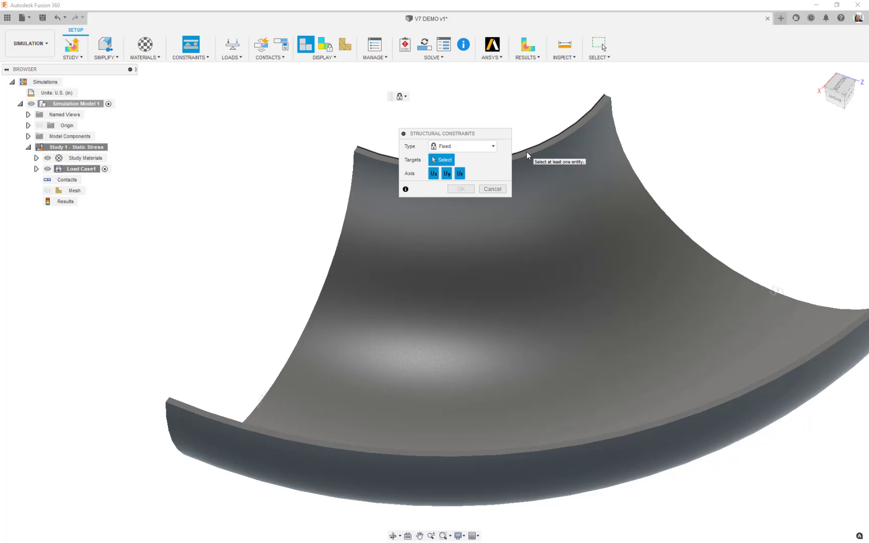
scroll(521, 156, up, 3)
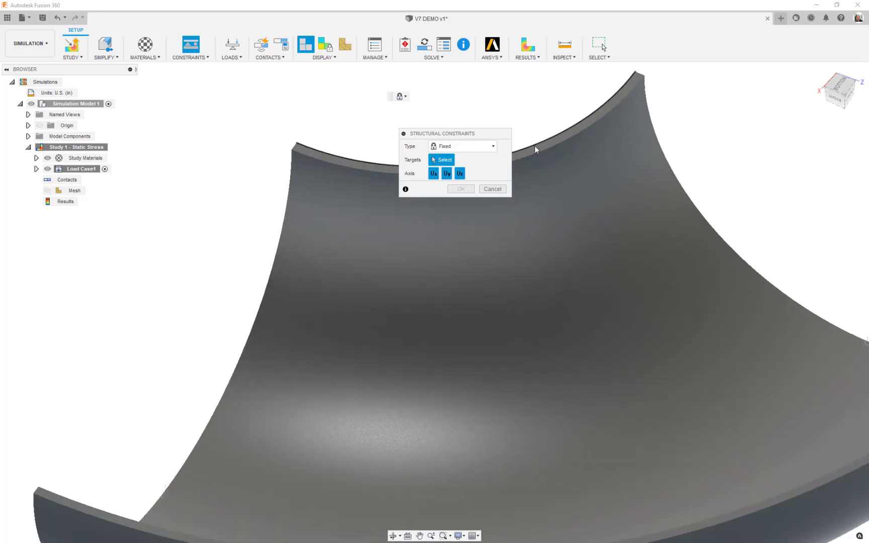
scroll(535, 146, up, 3)
click(536, 148)
scroll(533, 254, down, 5)
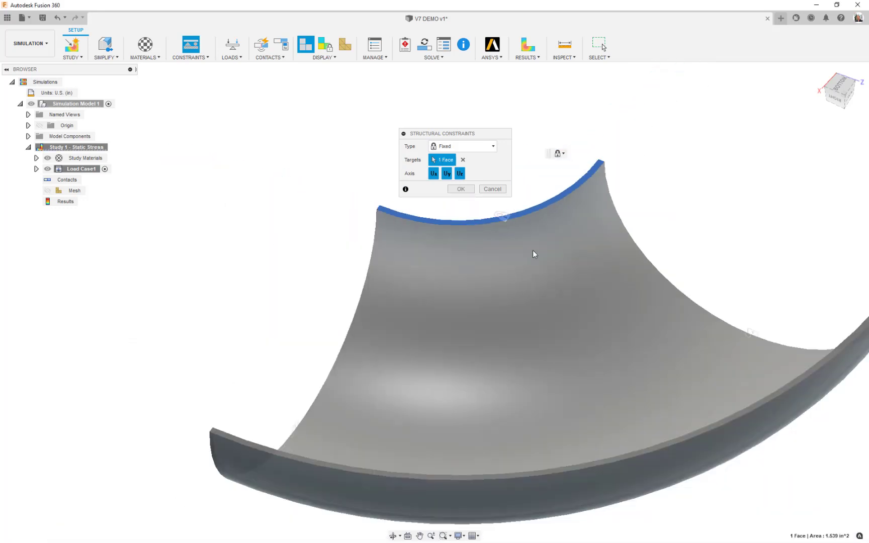
scroll(584, 473, up, 5)
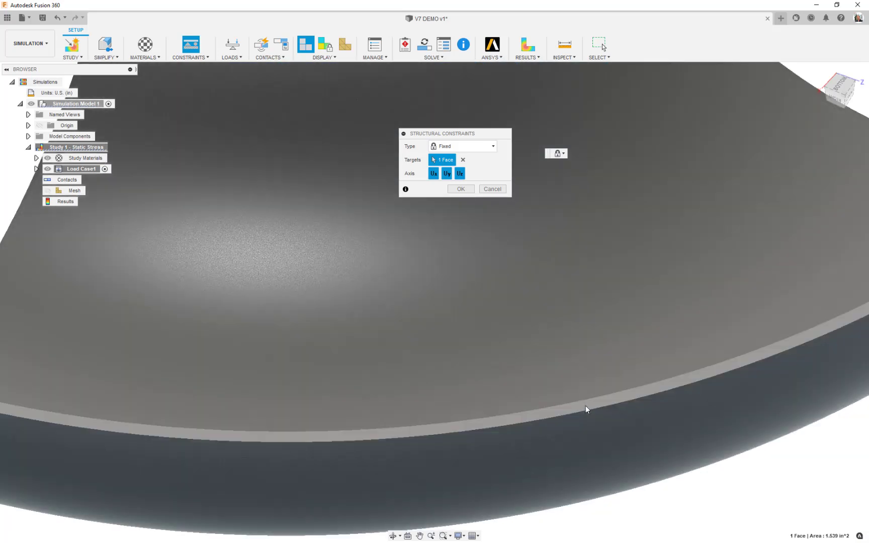
click(585, 405)
scroll(582, 404, down, 5)
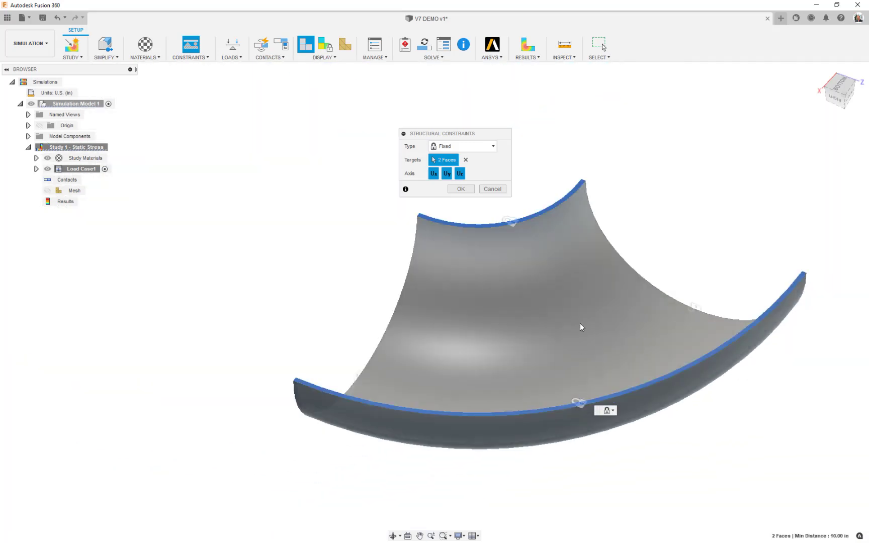
click(434, 174)
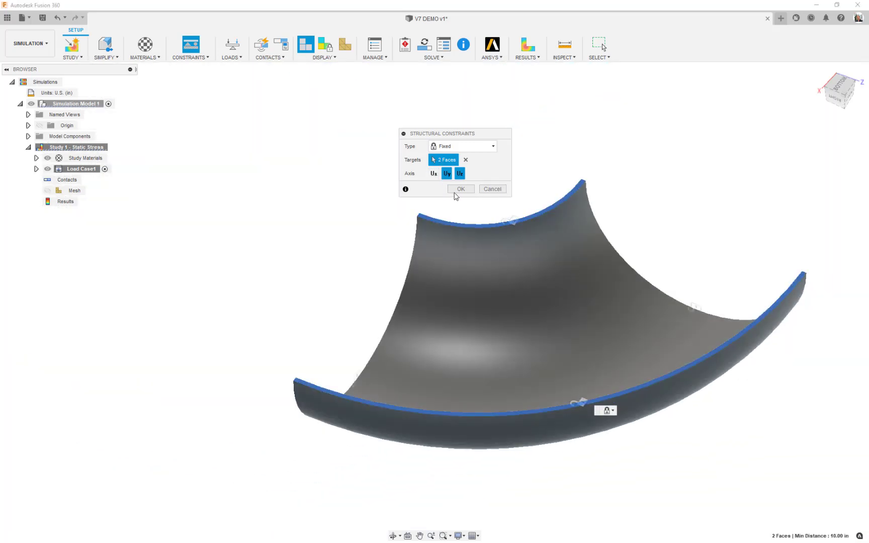
click(460, 174)
shift+middle_drag(636, 159, 618, 281)
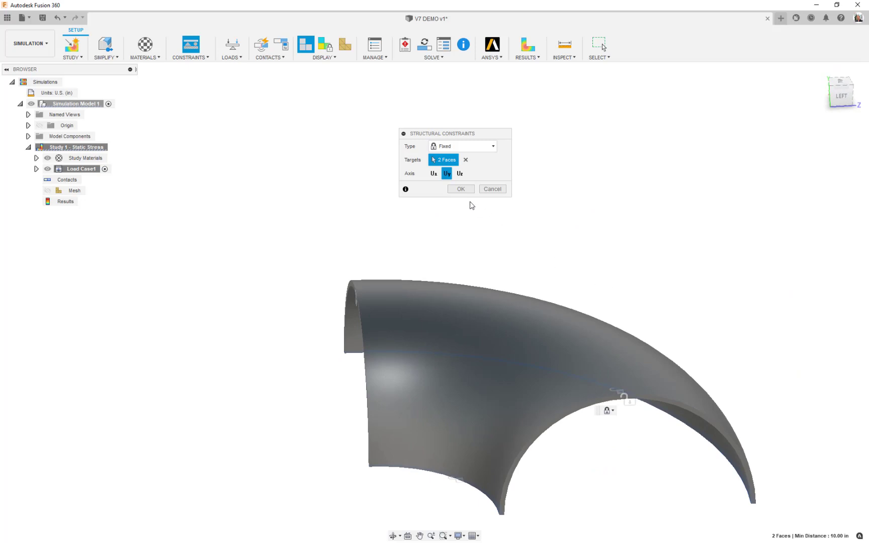
click(466, 189)
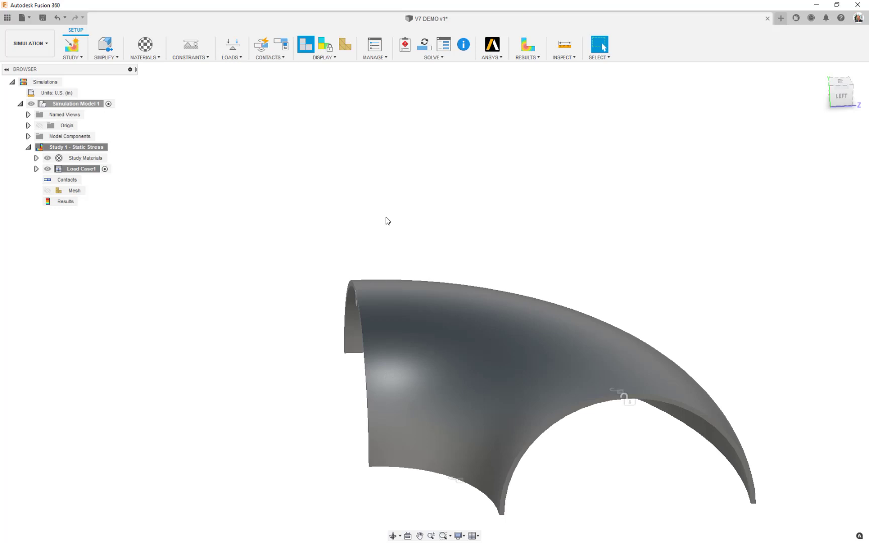
- Apply a 35 psi Pressure structural load to the shell's inner curved face
scroll(398, 313, down, 3)
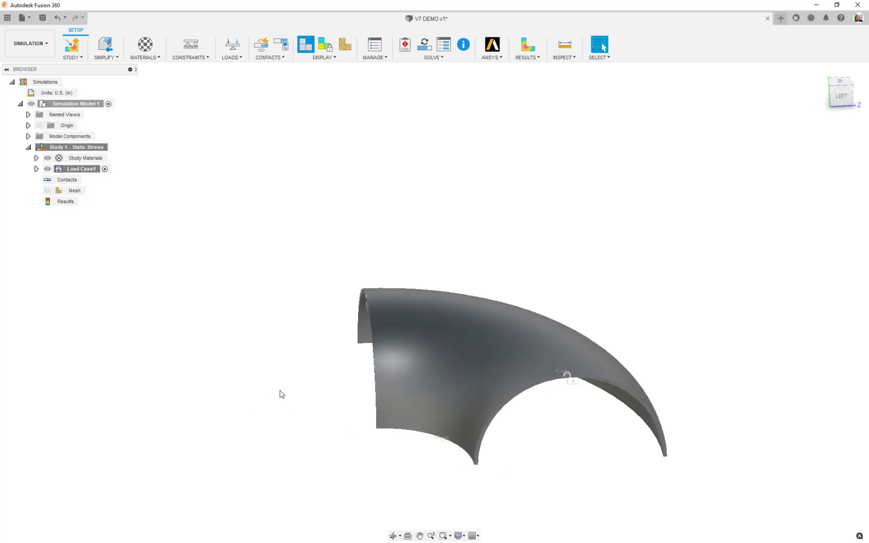
shift+middle_drag(294, 405, 291, 316)
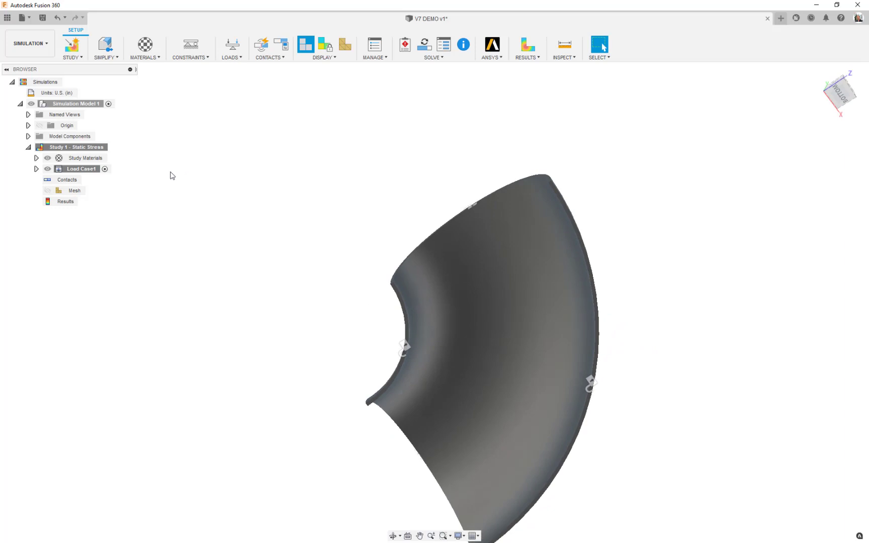
click(233, 58)
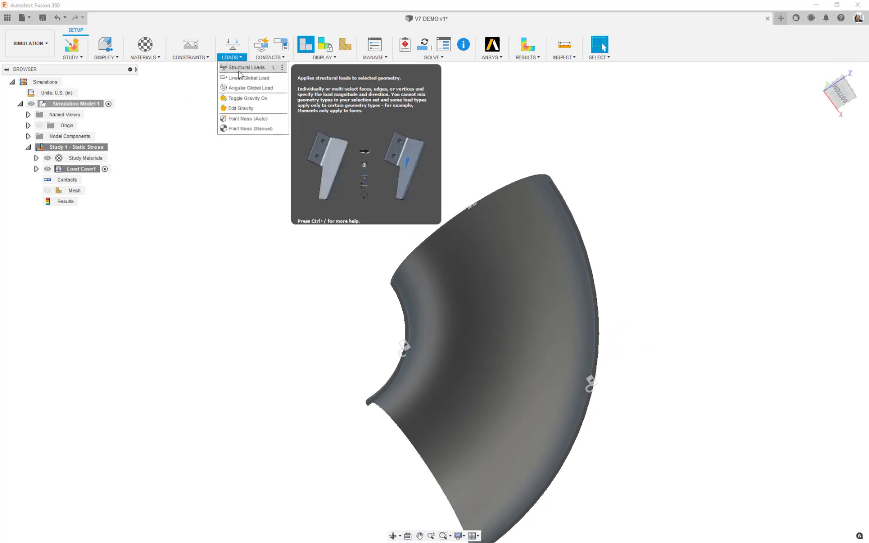
click(252, 68)
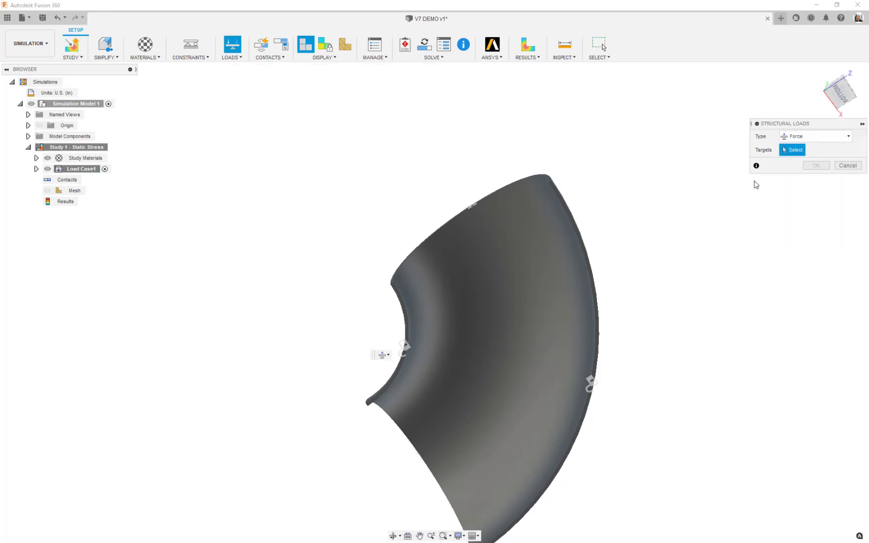
click(311, 137)
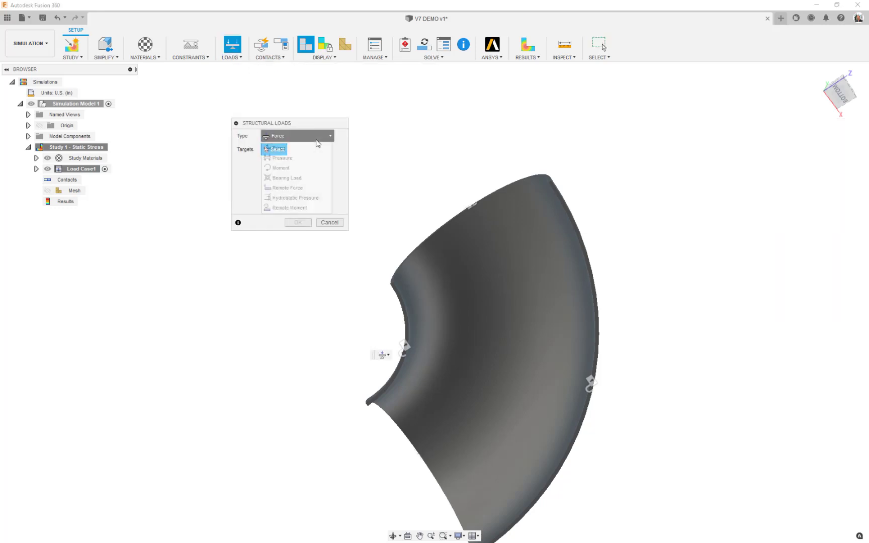
click(315, 160)
click(520, 296)
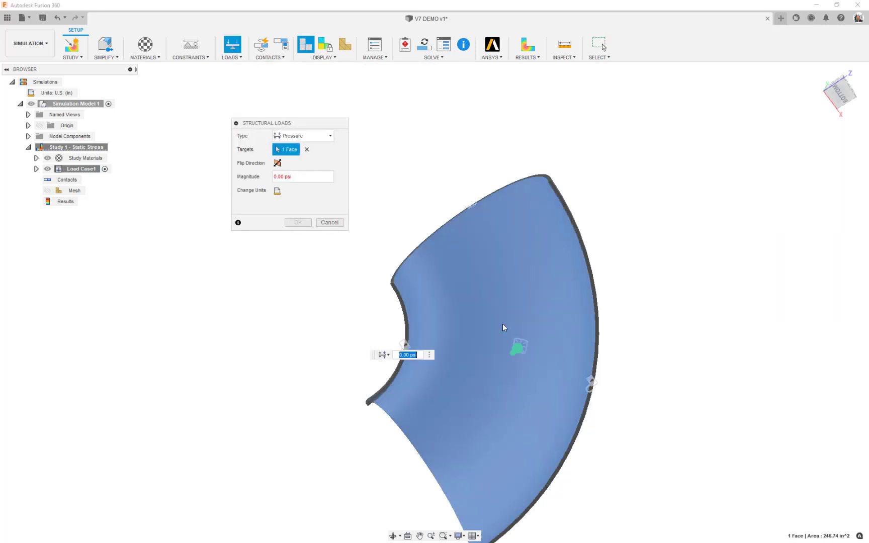
click(284, 177)
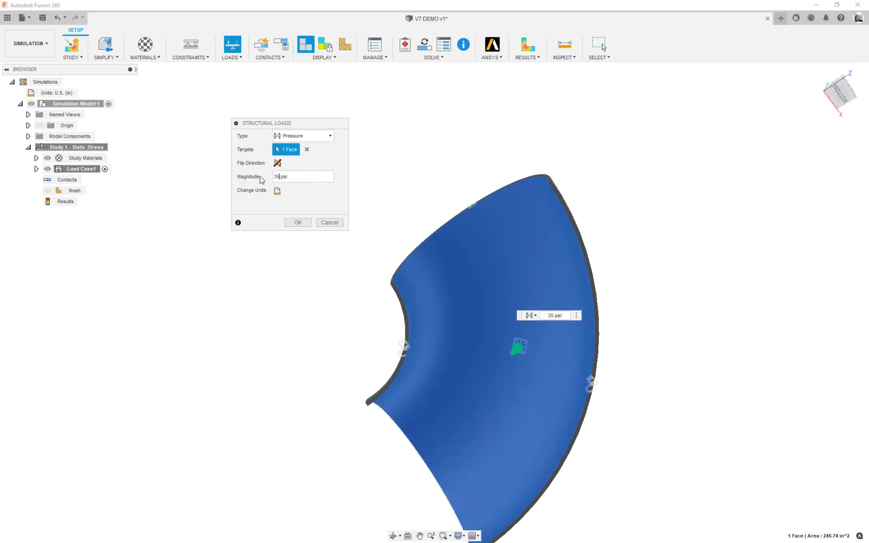
click(298, 223)
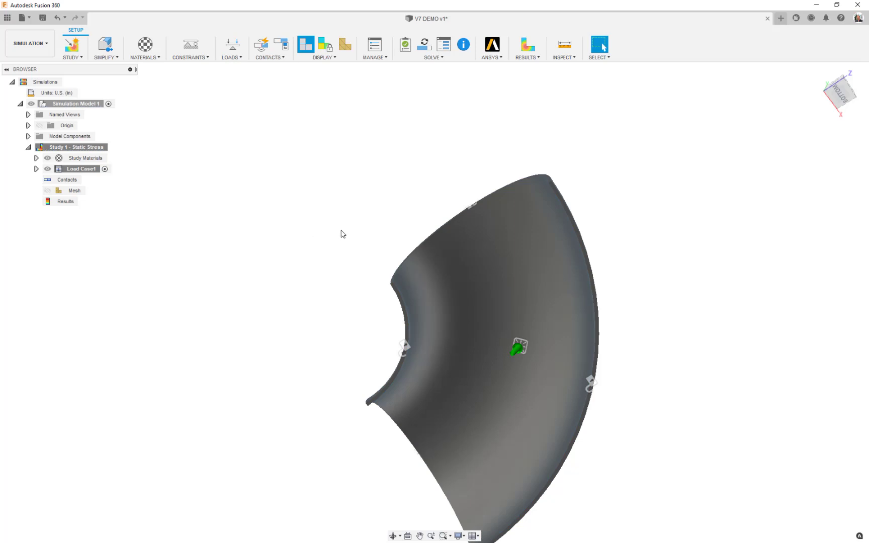
- Check the pressure load's direction, generate the mesh with the default settings and inspect its elements across the shell
shift+middle_drag(385, 215, 392, 271)
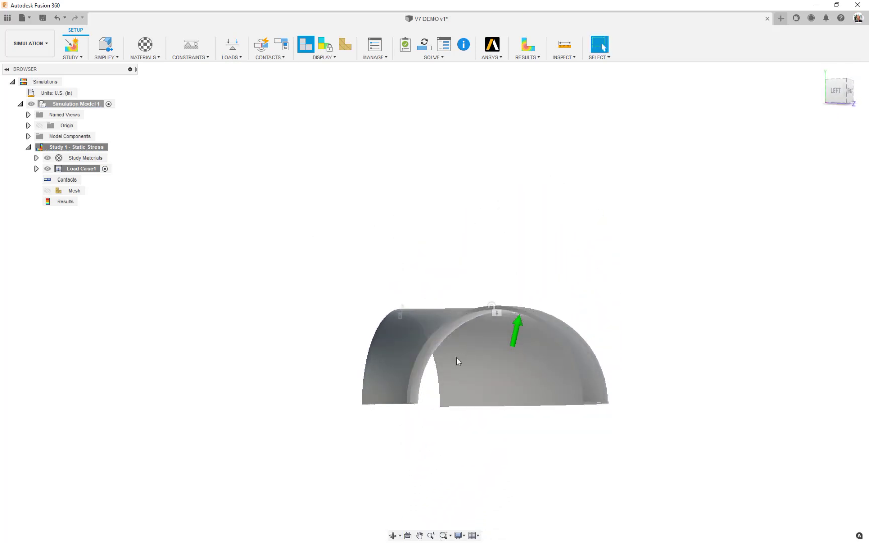
shift+middle_drag(195, 269, 219, 284)
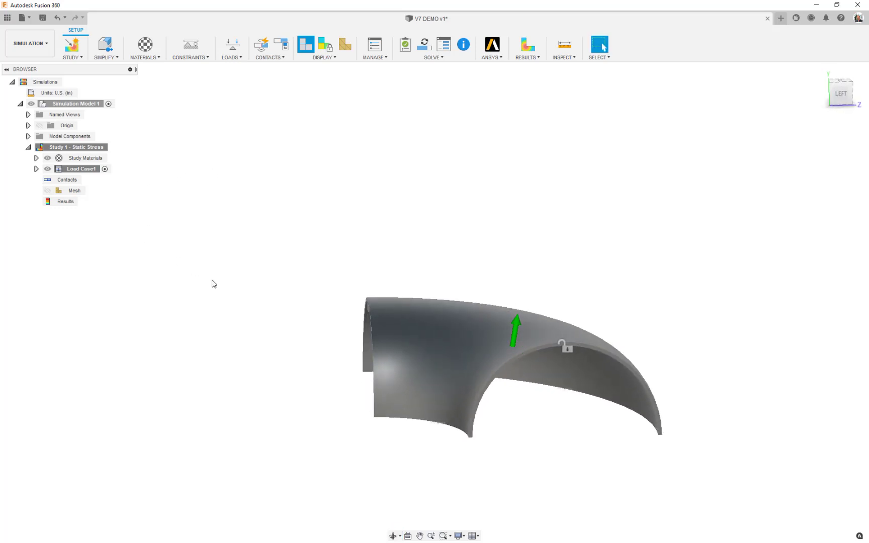
right_click(73, 191)
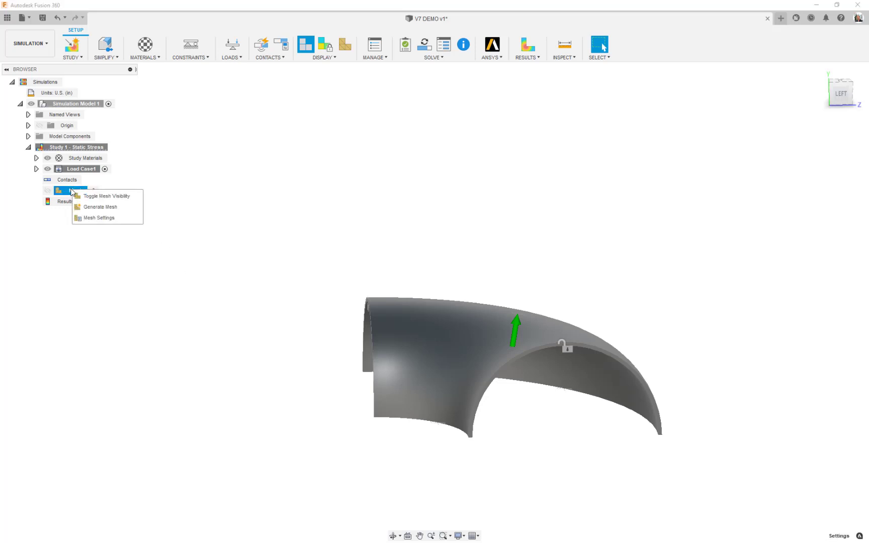
click(94, 207)
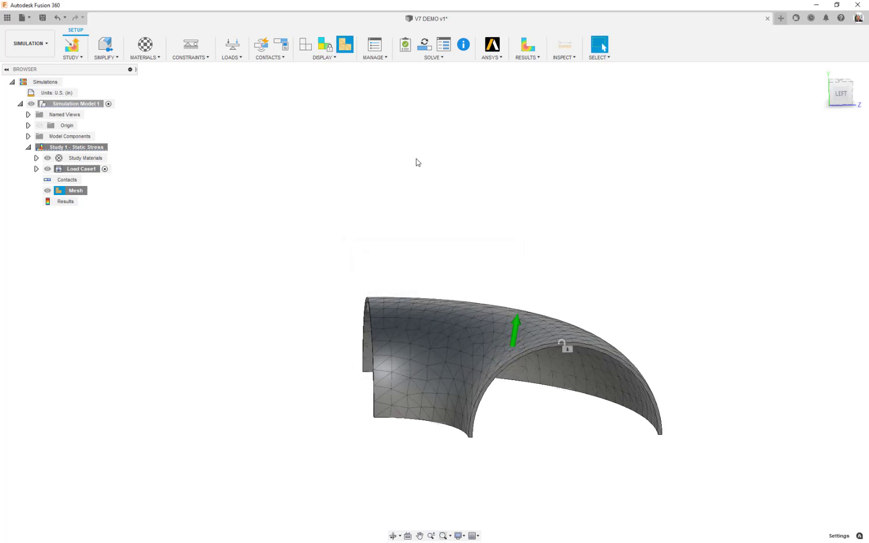
mouse_move(442, 235)
shift+middle_down()
mouse_move(469, 260)
mouse_move(486, 303)
mouse_move(454, 239)
mouse_move(421, 227)
mouse_move(399, 203)
mouse_move(355, 198)
mouse_move(380, 229)
mouse_move(434, 252)
shift+middle_up()
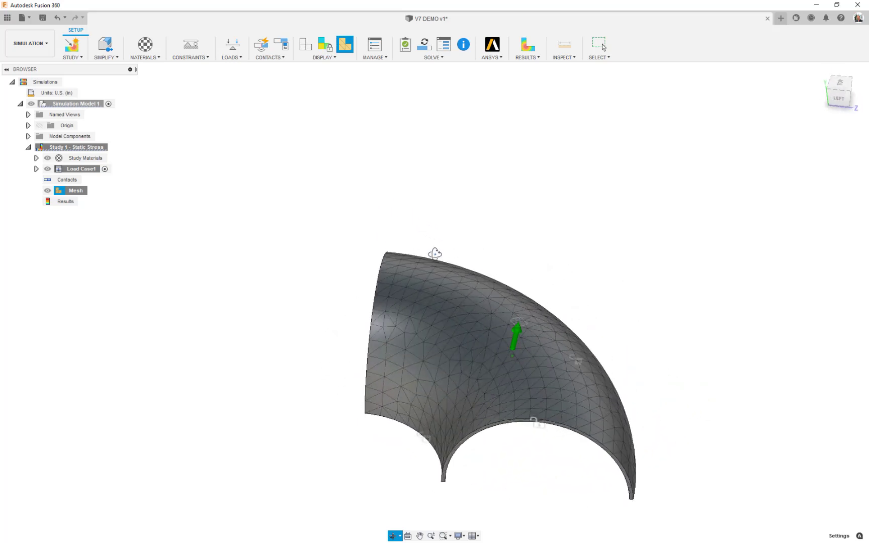
key(Escape)
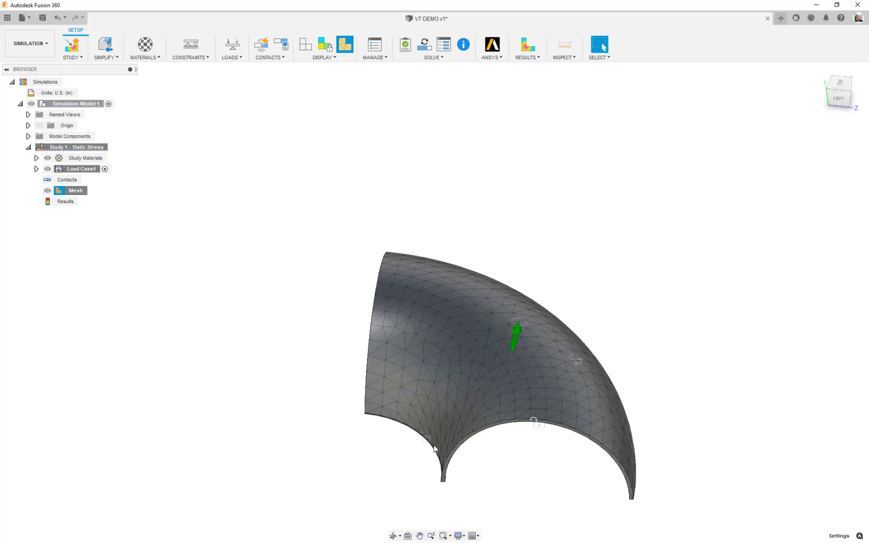
scroll(434, 445, up, 2)
scroll(434, 446, down, 2)
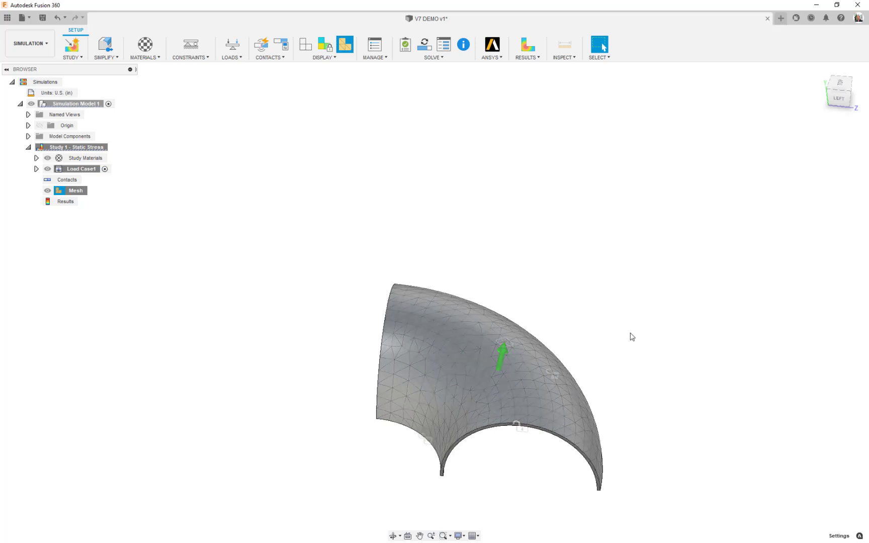
click(821, 74)
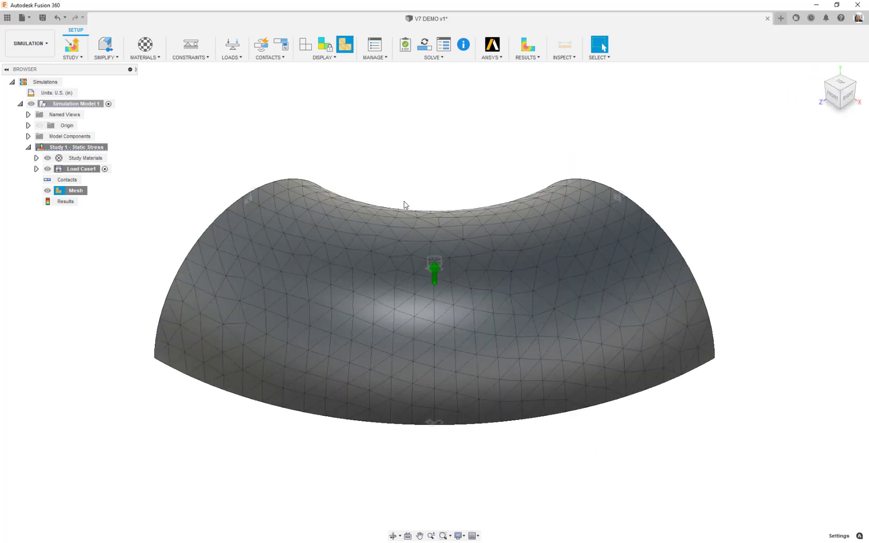
- Set the mesh to an absolute average element size of 0.25 in, review the advanced settings and accept
right_click(75, 192)
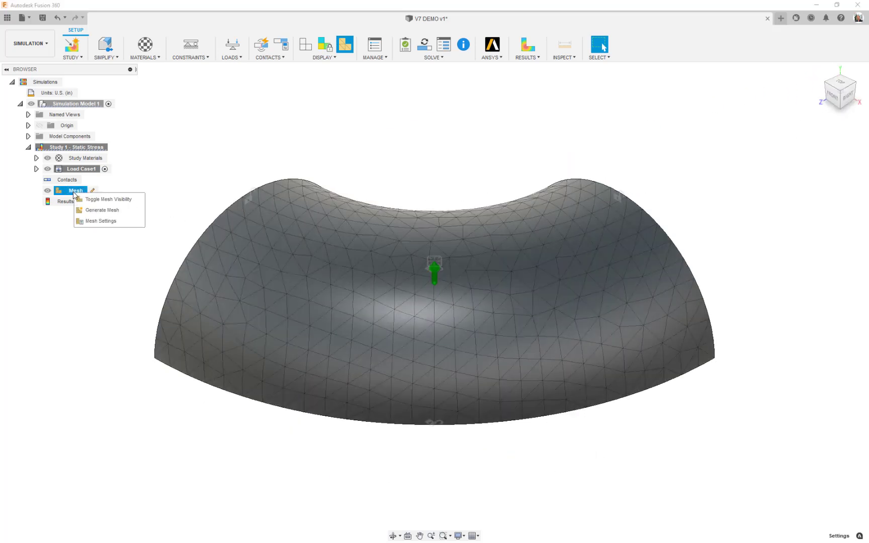
click(107, 220)
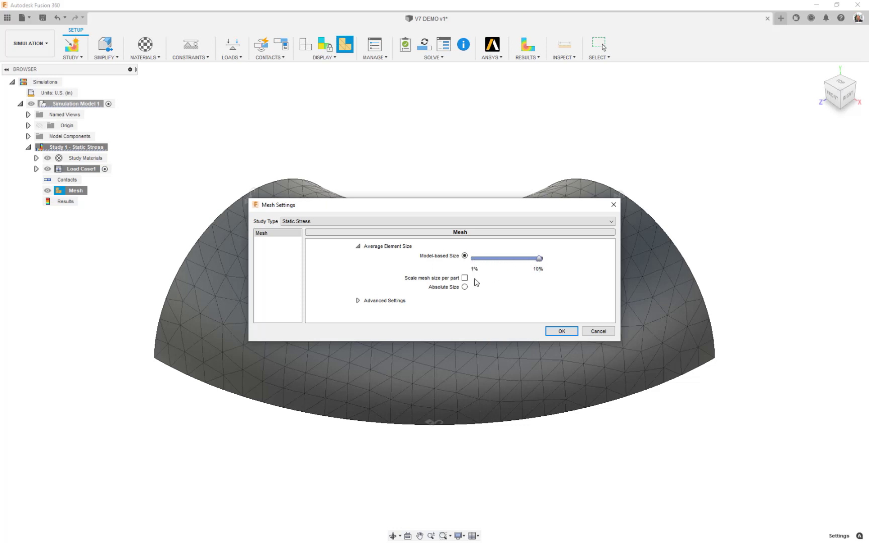
click(465, 287)
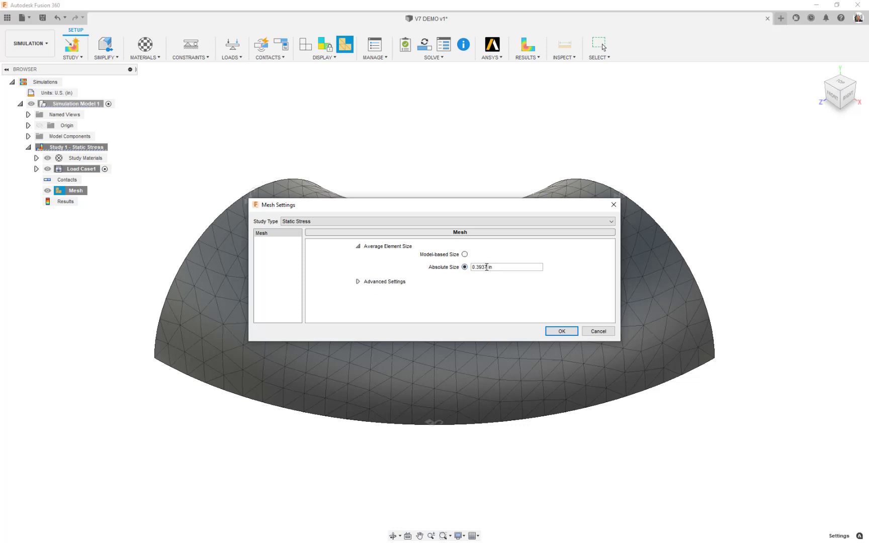
mouse_move(487, 268)
mouse_down()
mouse_move(471, 267)
mouse_move(490, 267)
mouse_up()
text(0)
click(359, 282)
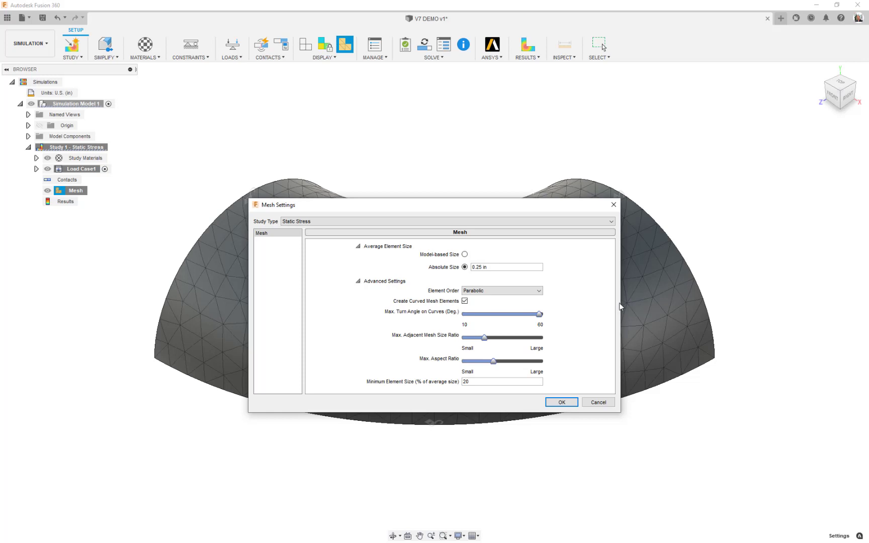
click(570, 405)
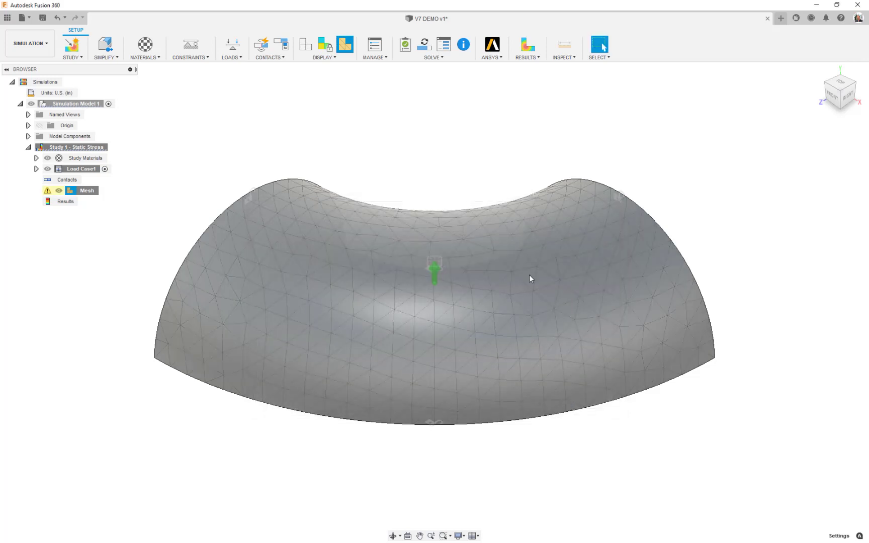
- Regenerate the shell's mesh with the updated element size and inspect the refined elements from the side
right_click(80, 194)
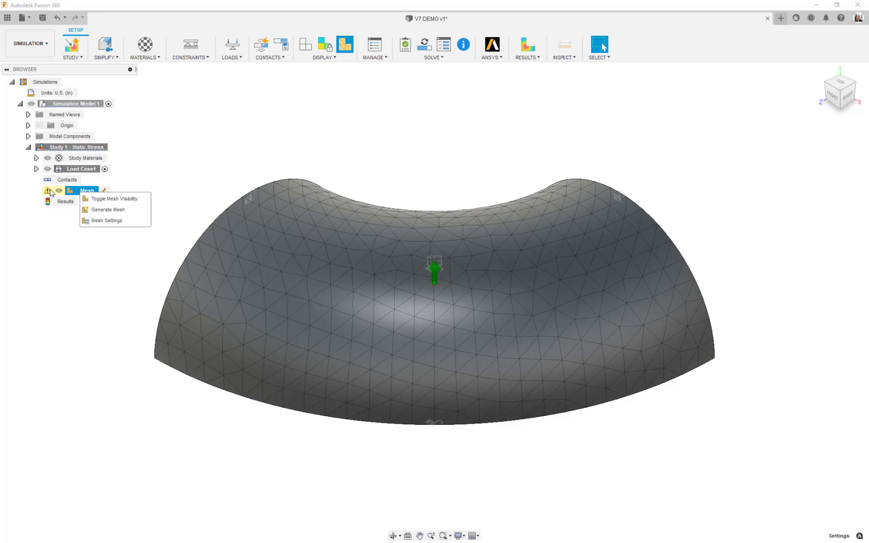
click(103, 210)
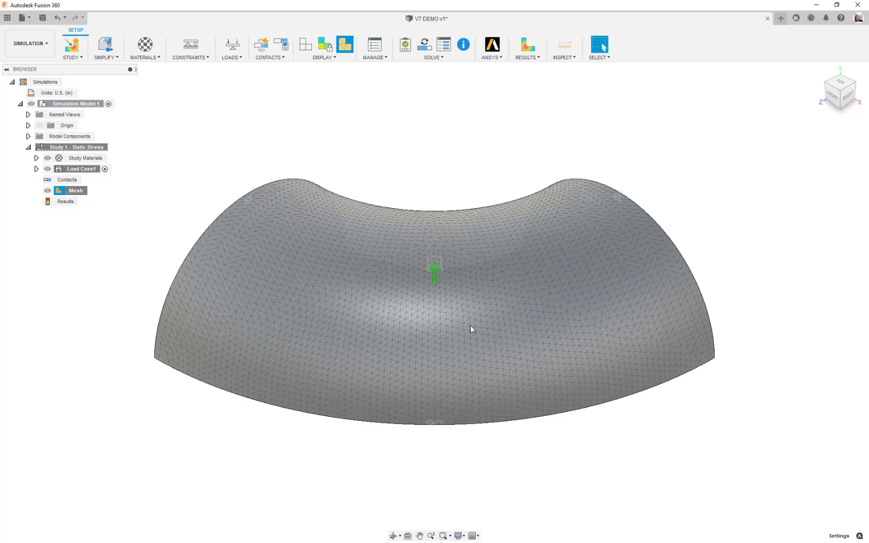
shift+middle_drag(483, 304, 342, 227)
- Solve the static stress study locally and dismiss the results details
click(432, 58)
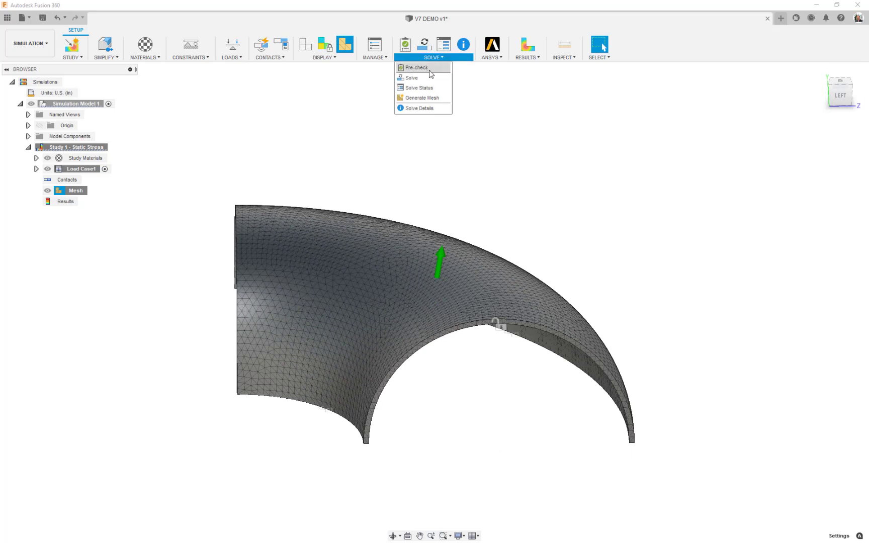
click(427, 79)
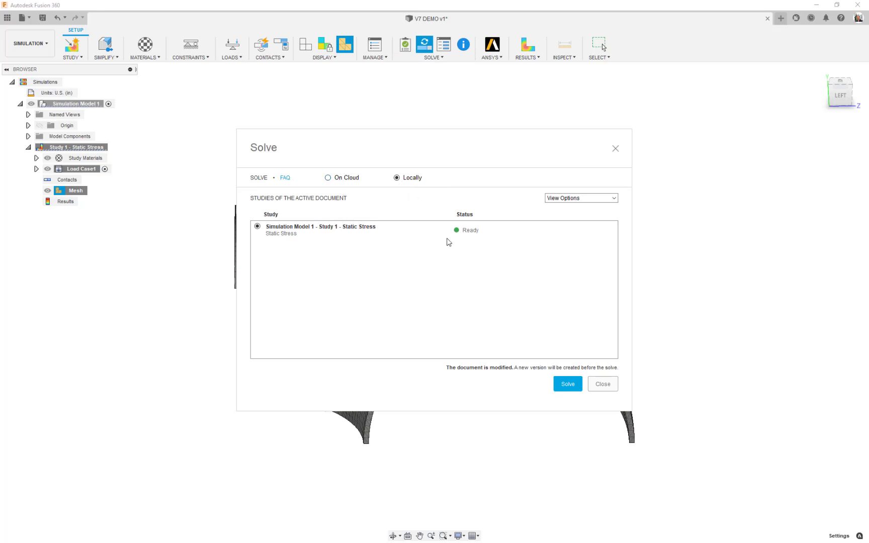
click(568, 385)
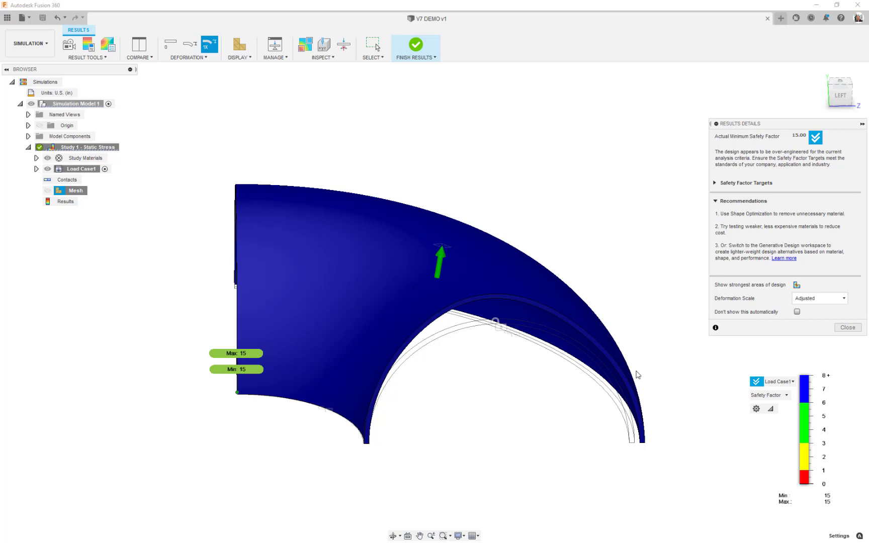
click(848, 328)
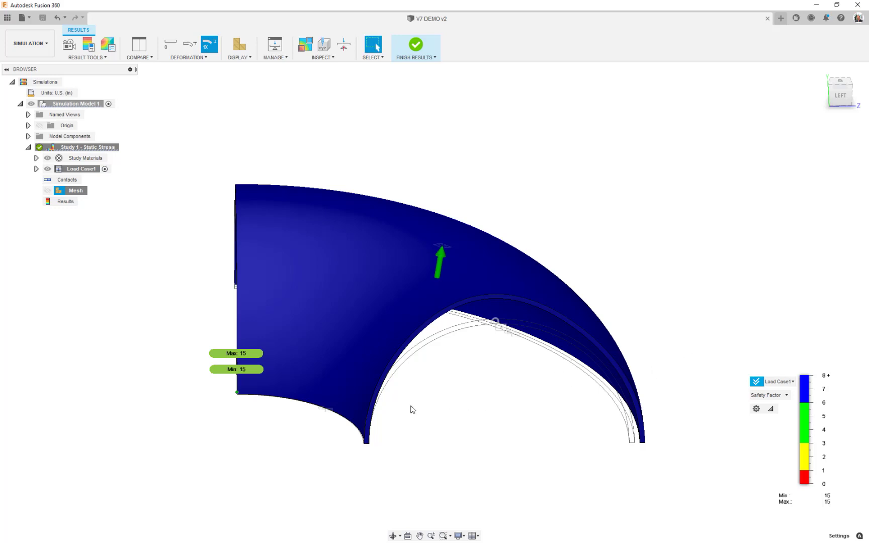
- Inspect the deformed lower edge of the shell, and switch the displayed result from Safety Factor to Normal YY stress
scroll(366, 452, up, 2)
scroll(366, 451, up, 2)
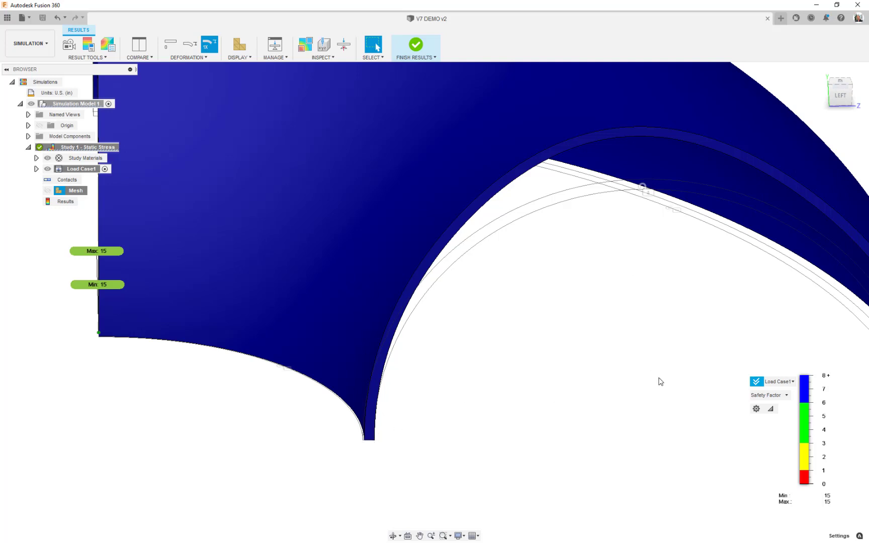
scroll(739, 375, down, 3)
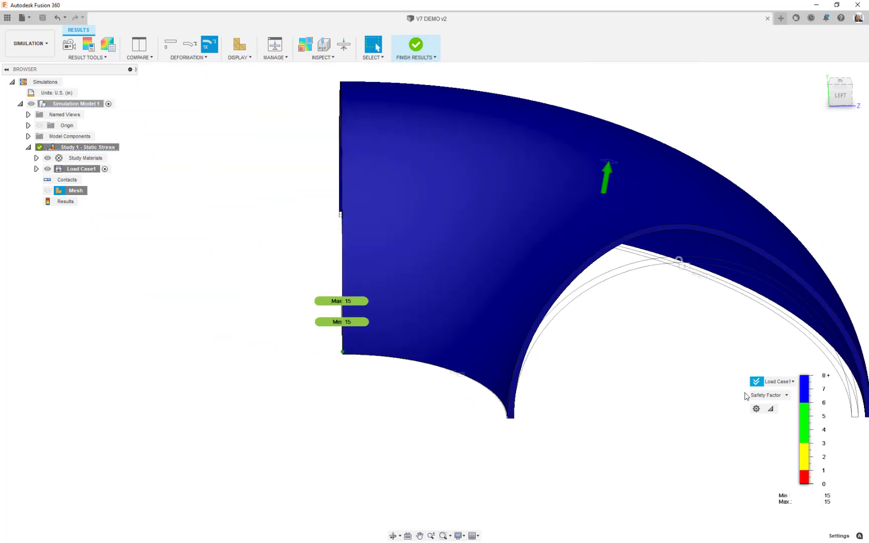
click(785, 398)
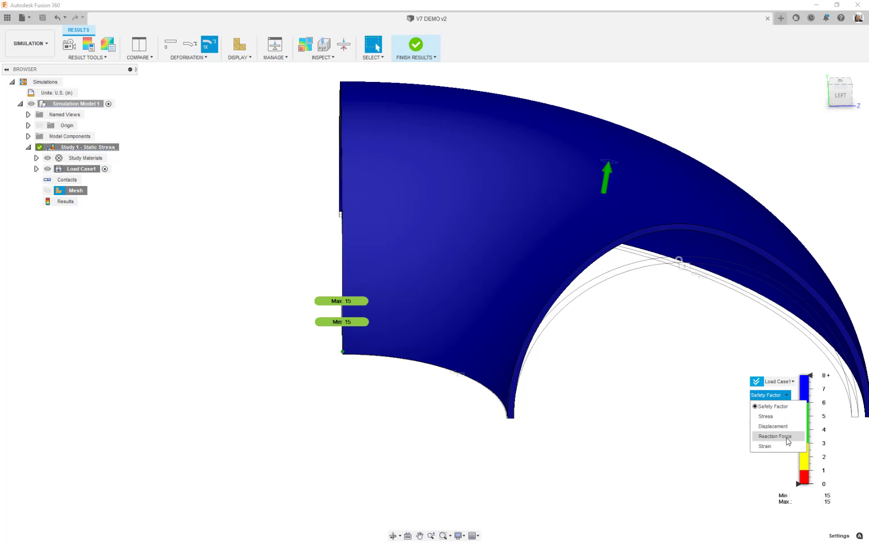
click(781, 416)
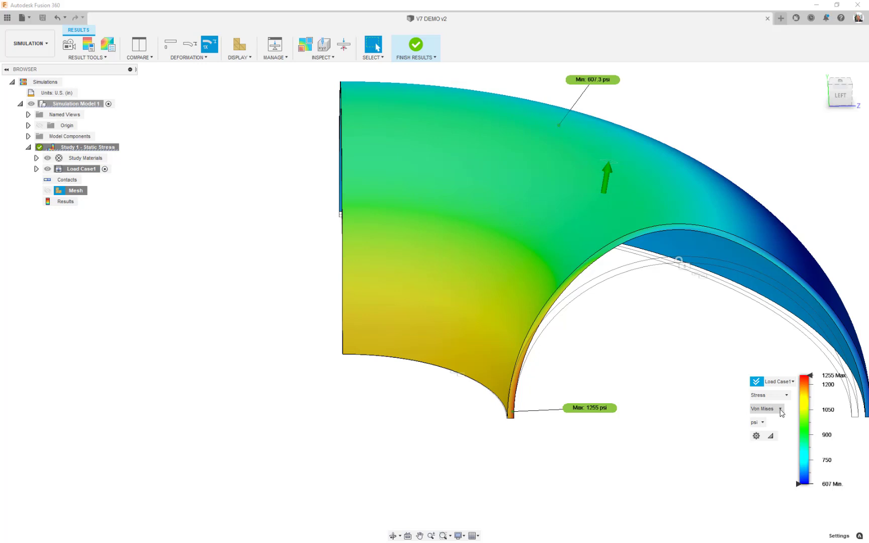
click(781, 410)
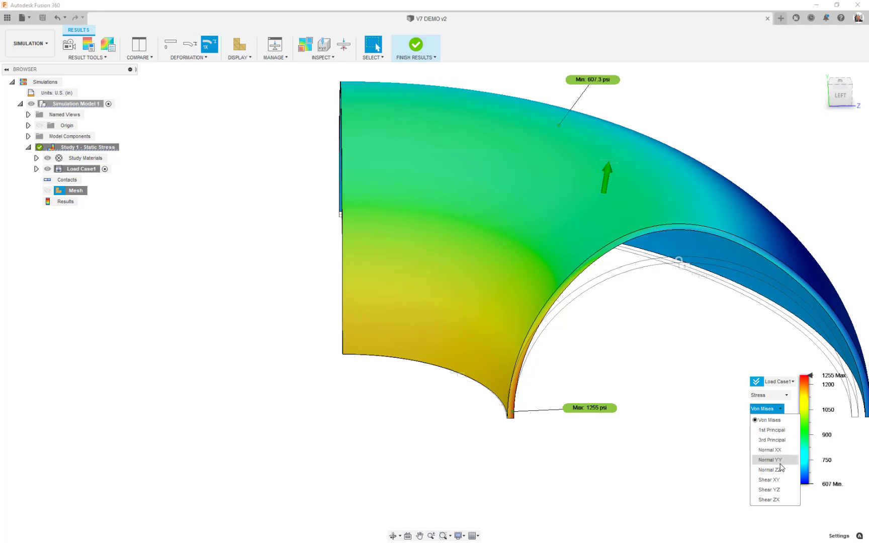
click(770, 460)
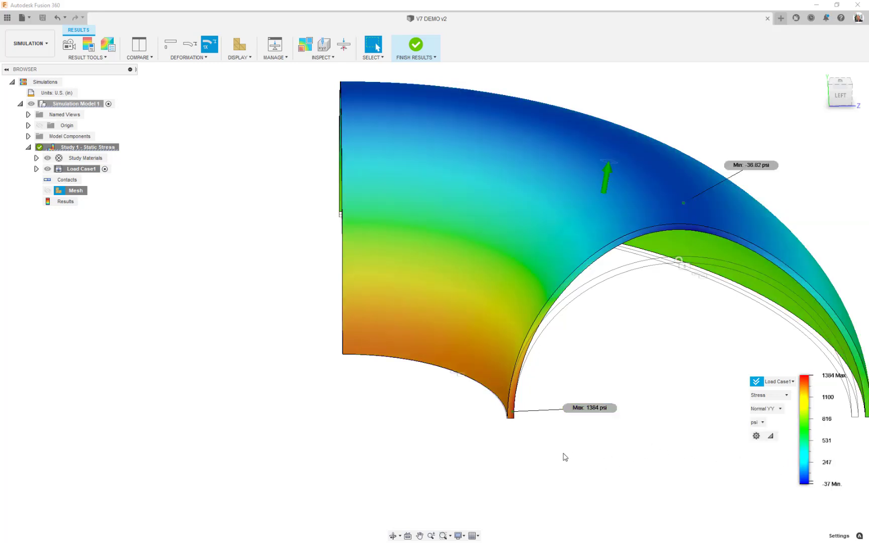
- Examine the maximum stress location, overlay the mesh on the stress results and display the shell undeformed
scroll(525, 439, up, 3)
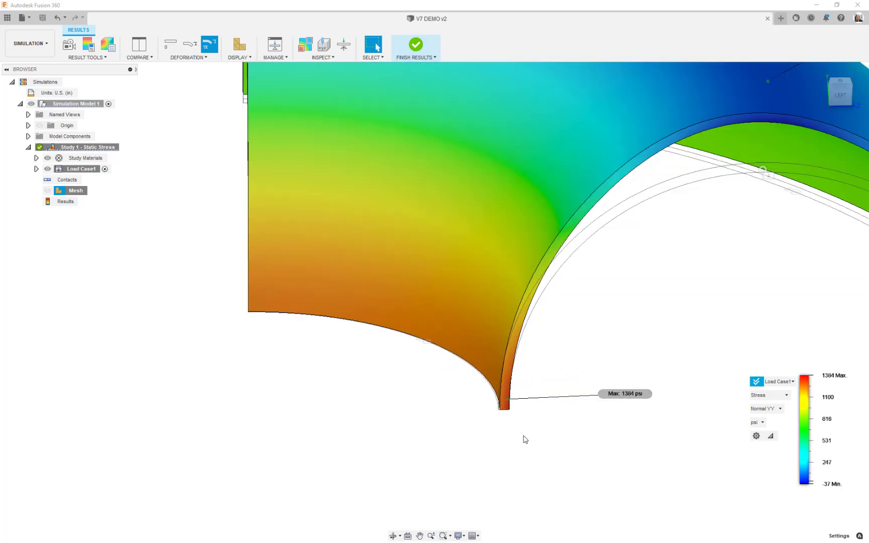
scroll(526, 439, up, 2)
scroll(528, 440, down, 4)
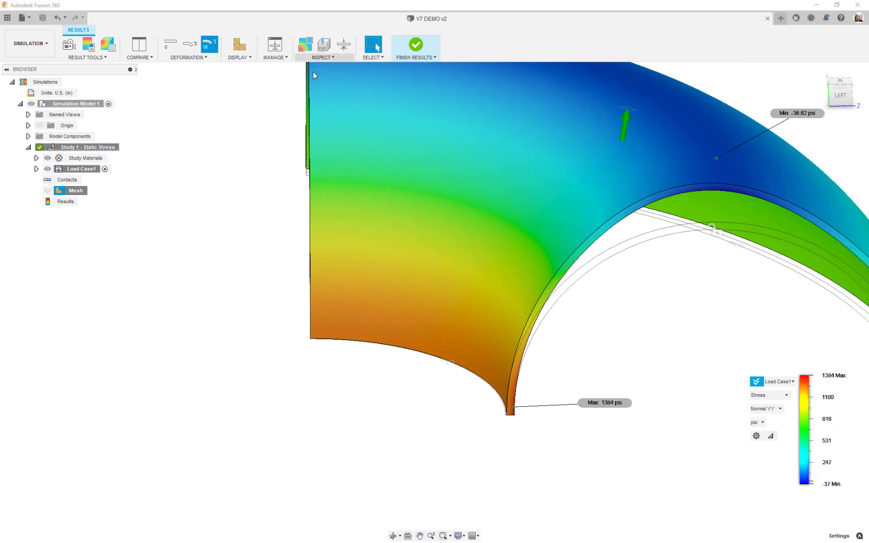
click(239, 45)
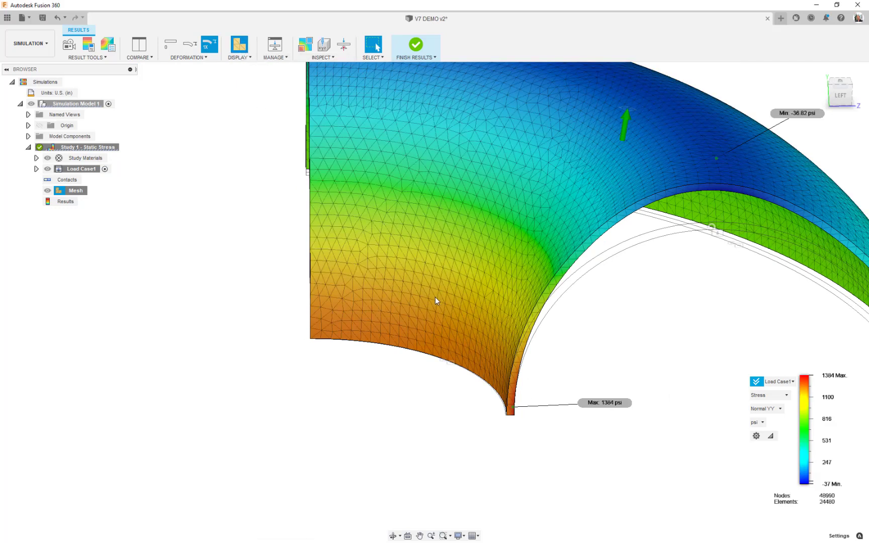
shift+middle_drag(441, 316, 462, 317)
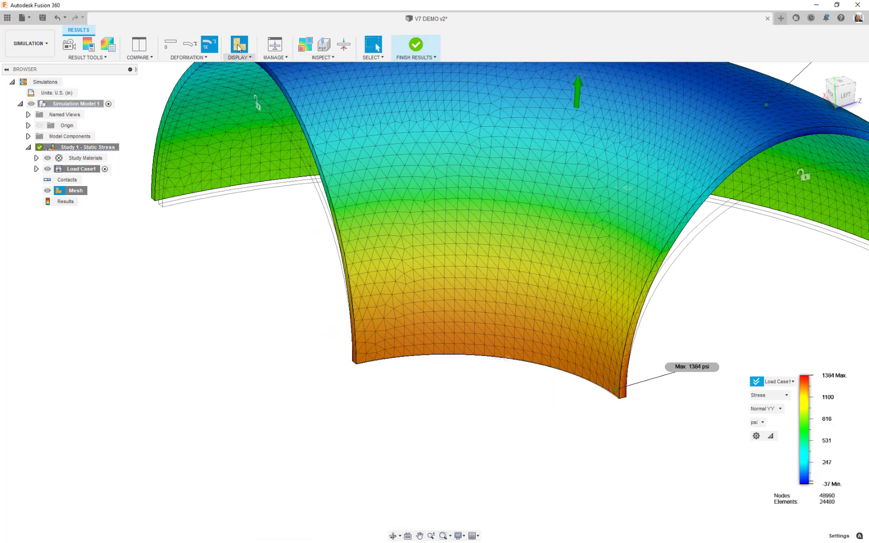
scroll(622, 402, up, 3)
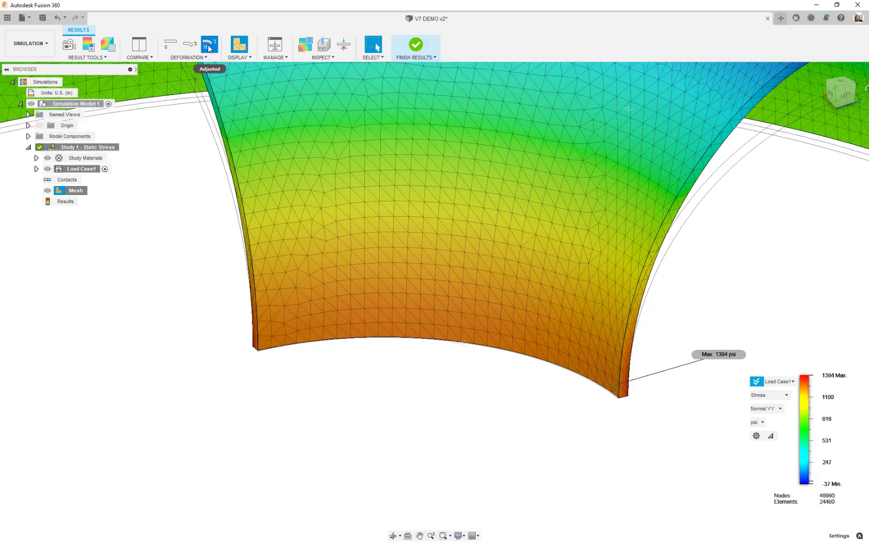
click(170, 48)
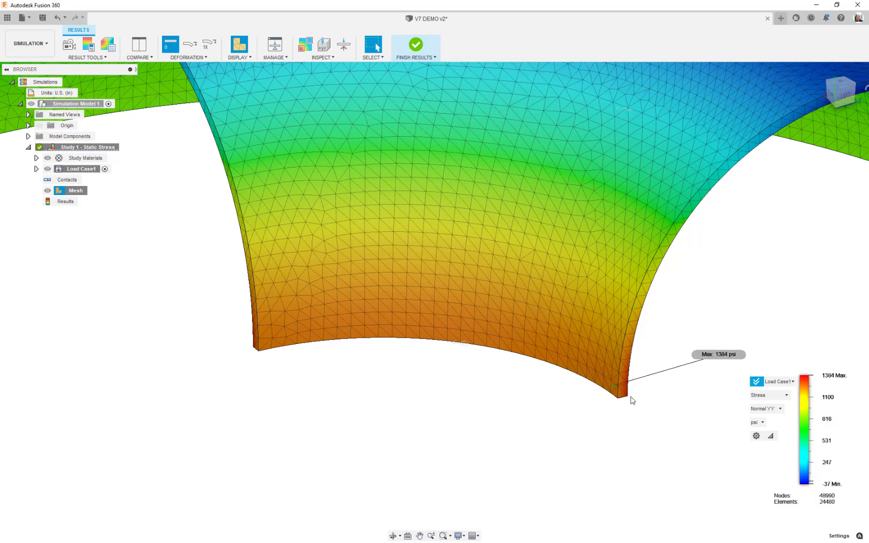
- Try surface probes on the outer-face and inner-face corners at the base of the shell's cut end, and discard them
click(326, 58)
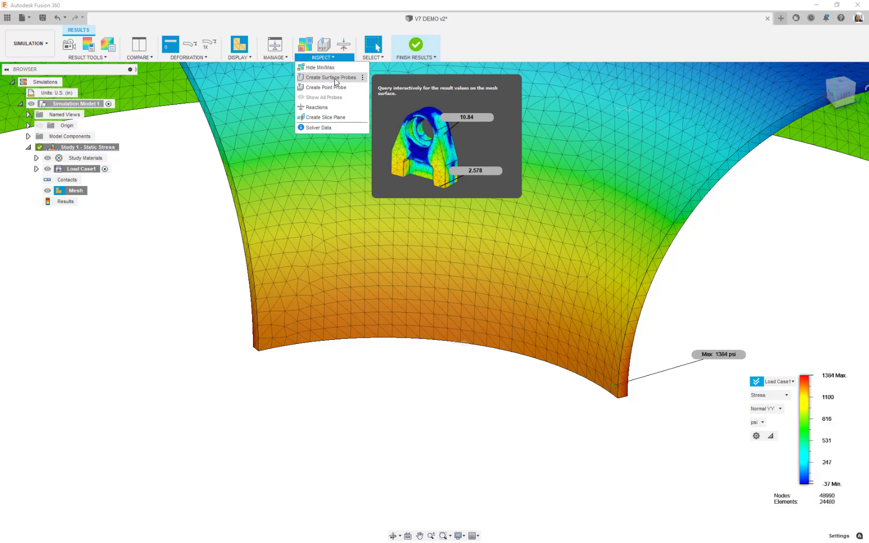
click(336, 78)
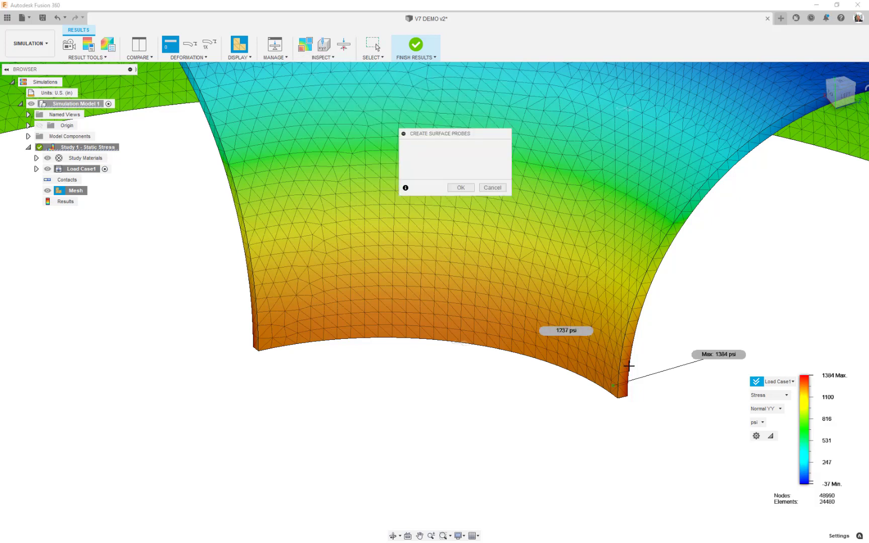
click(619, 401)
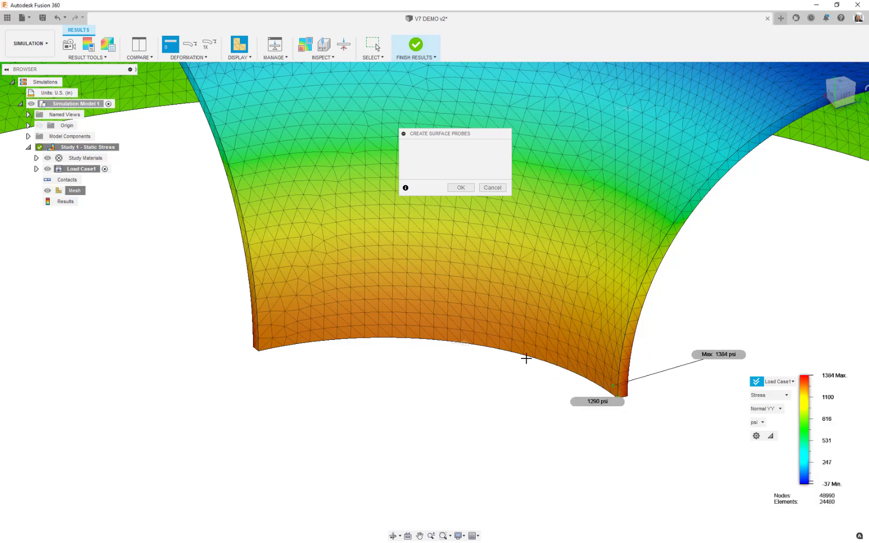
shift+middle_drag(680, 436, 501, 394)
scroll(450, 376, up, 3)
scroll(449, 377, up, 3)
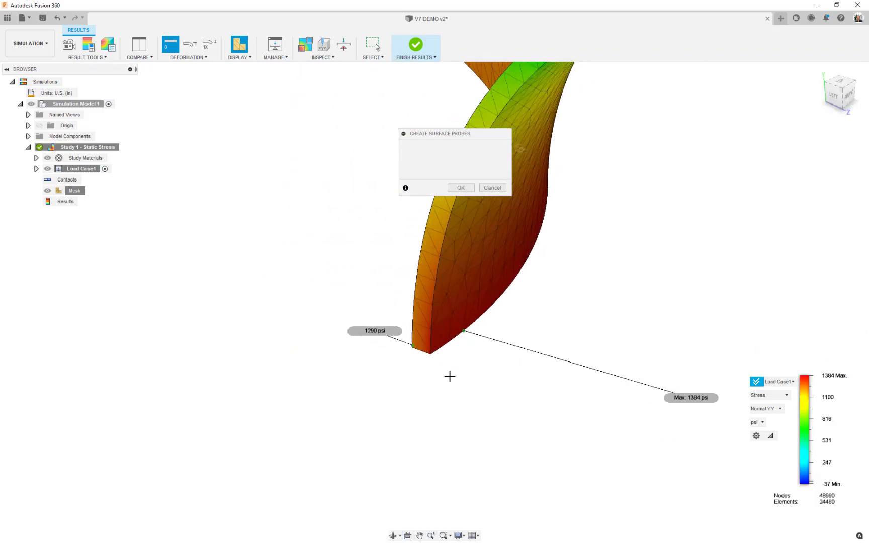
click(425, 348)
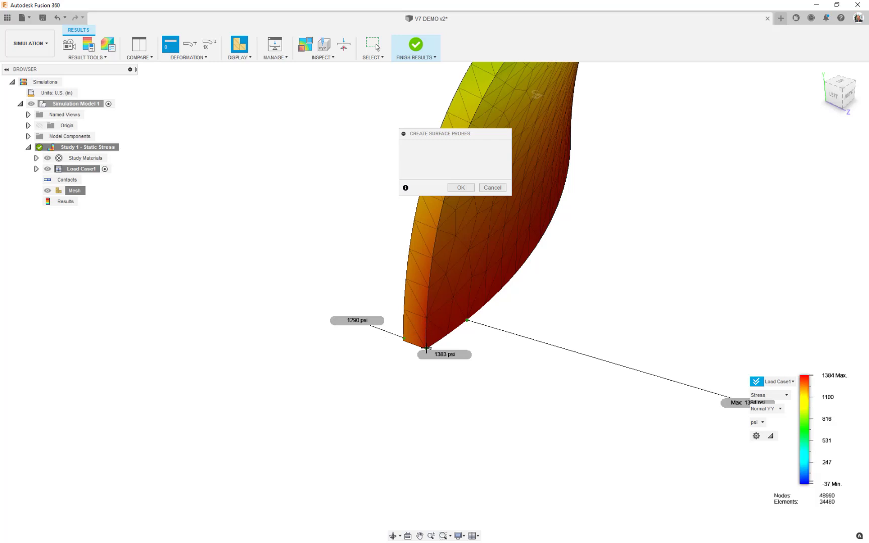
click(427, 348)
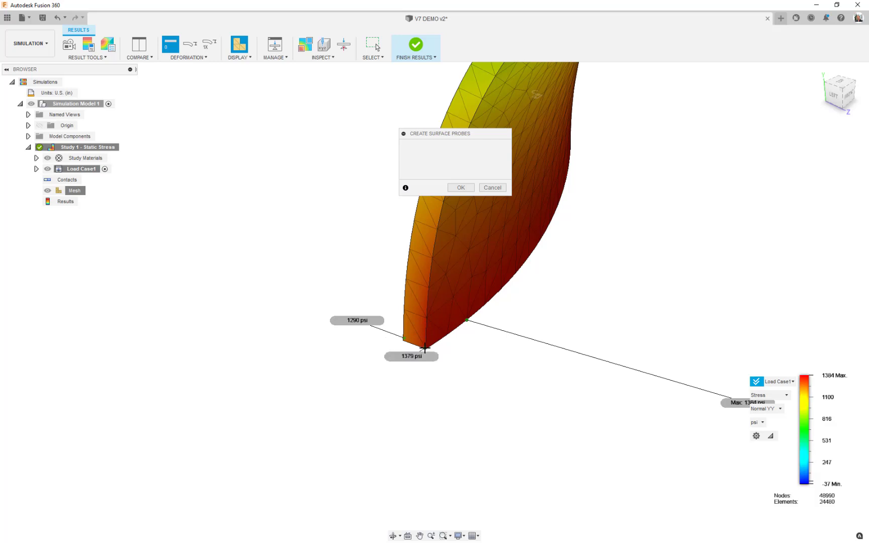
click(498, 189)
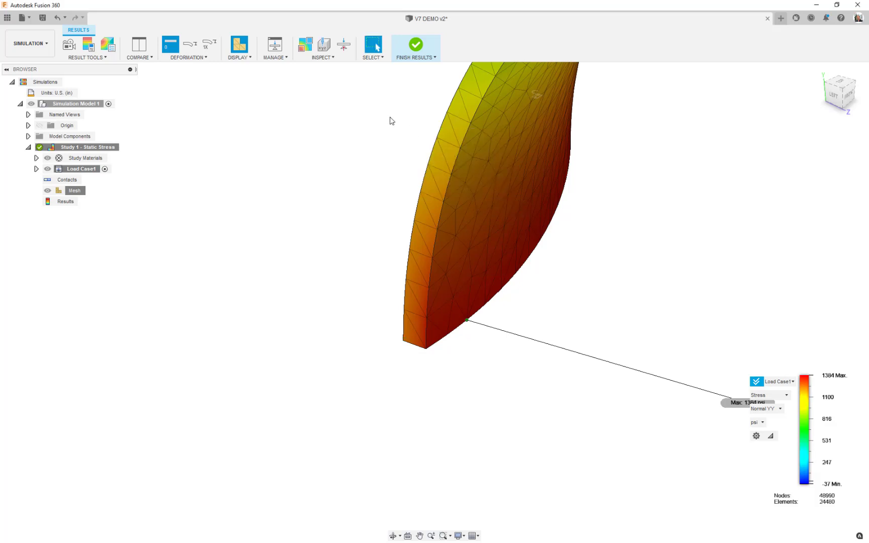
click(334, 57)
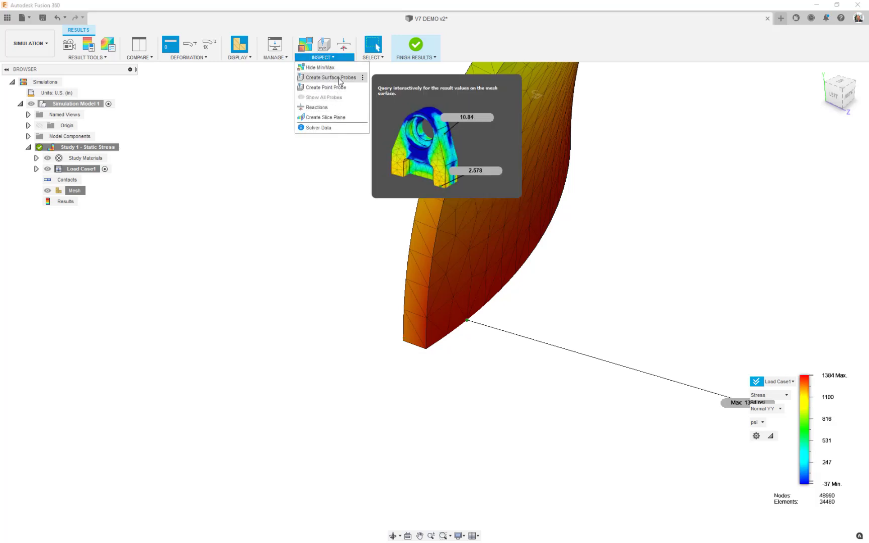
click(341, 81)
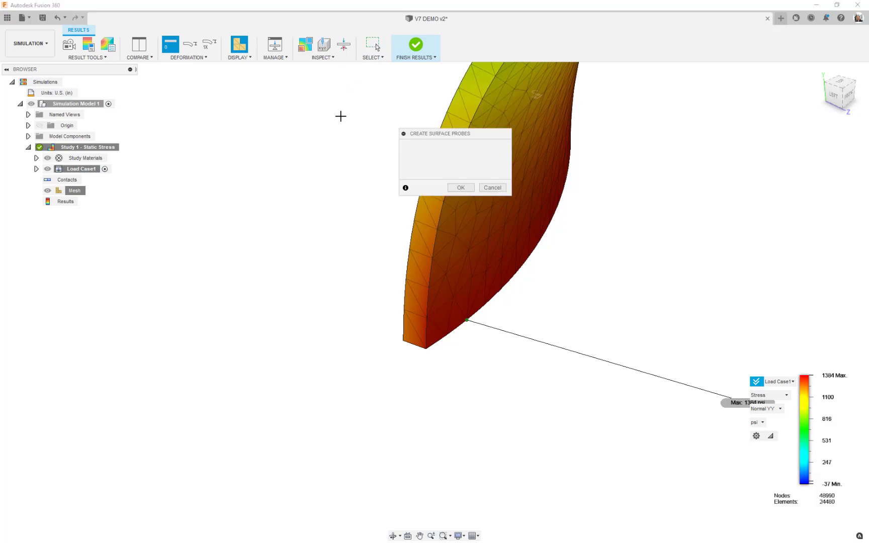
click(487, 188)
- Create a point probe at the cut end's outer-face base corner with X 0, Y 0 and Z 4.8 in, and move its label clear of the shell
click(339, 57)
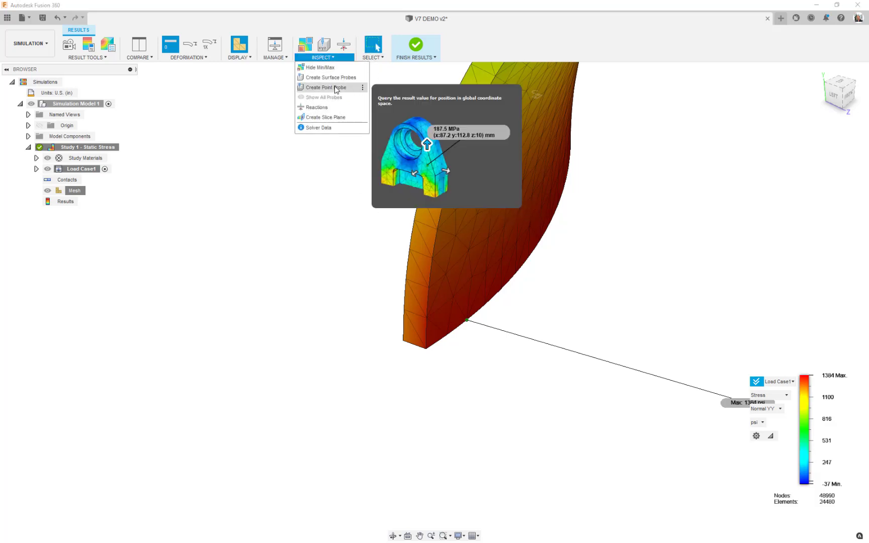
click(326, 88)
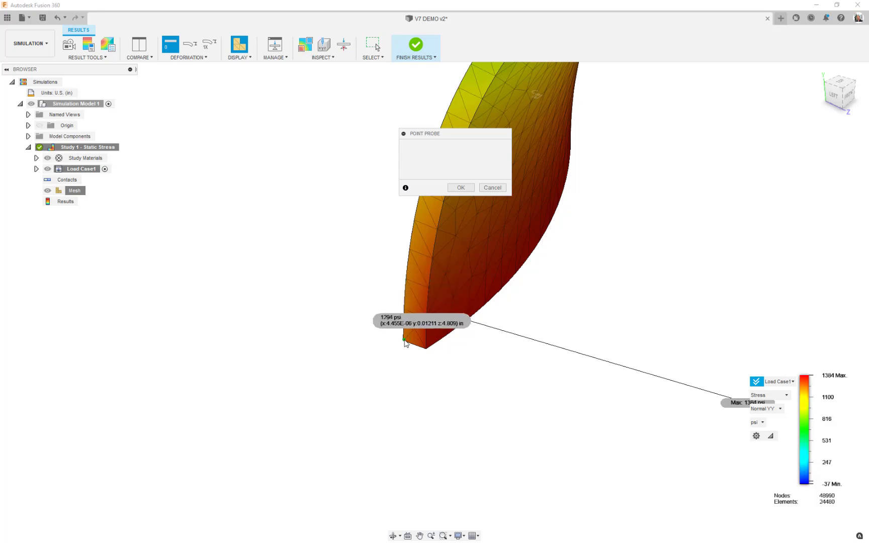
click(404, 341)
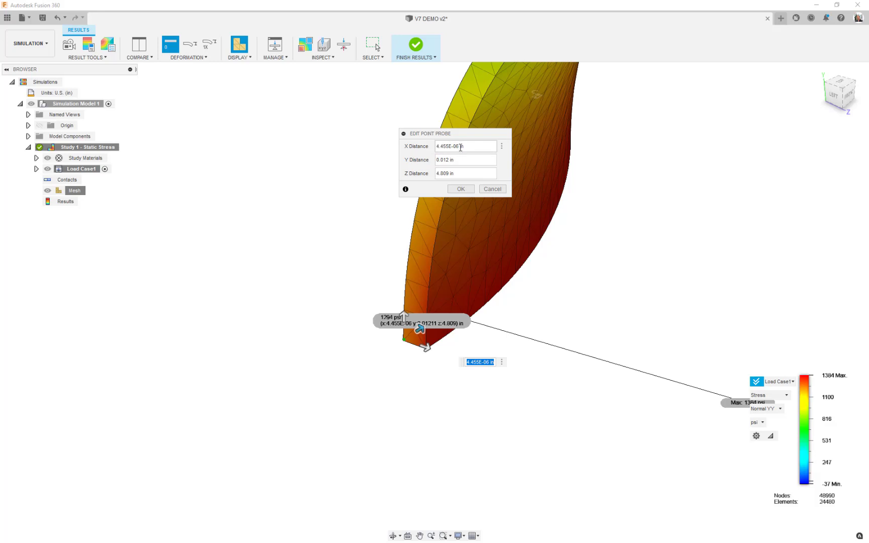
drag(460, 146, 355, 148)
text(0)
drag(447, 160, 354, 160)
text(0)
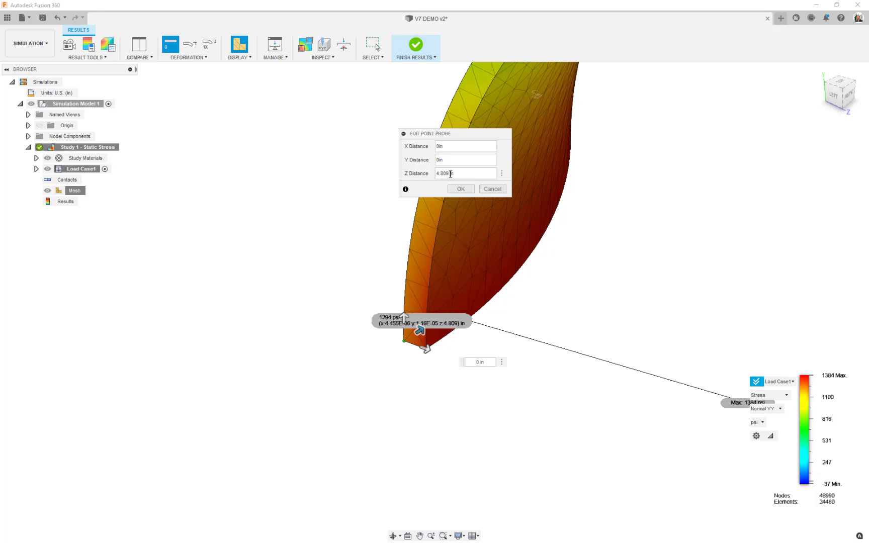
double_click(445, 175)
text(4)
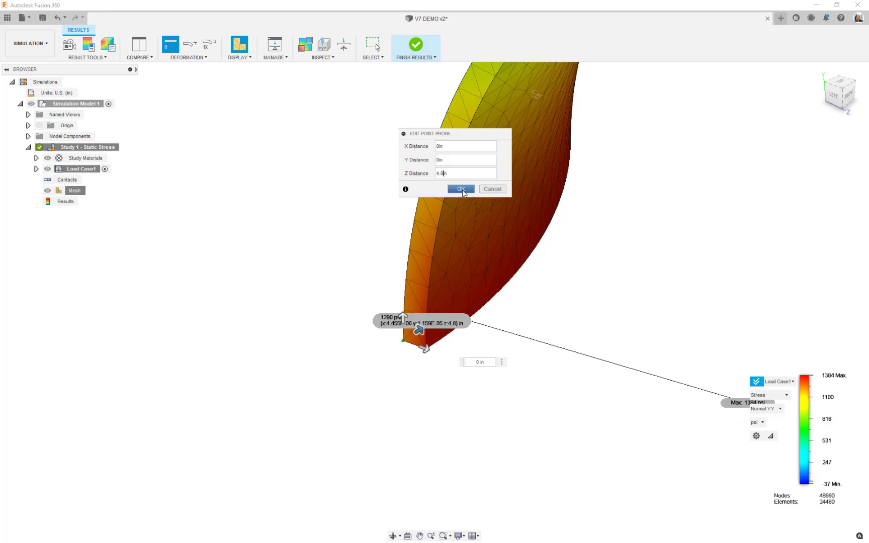
click(462, 189)
click(461, 189)
drag(410, 323, 303, 275)
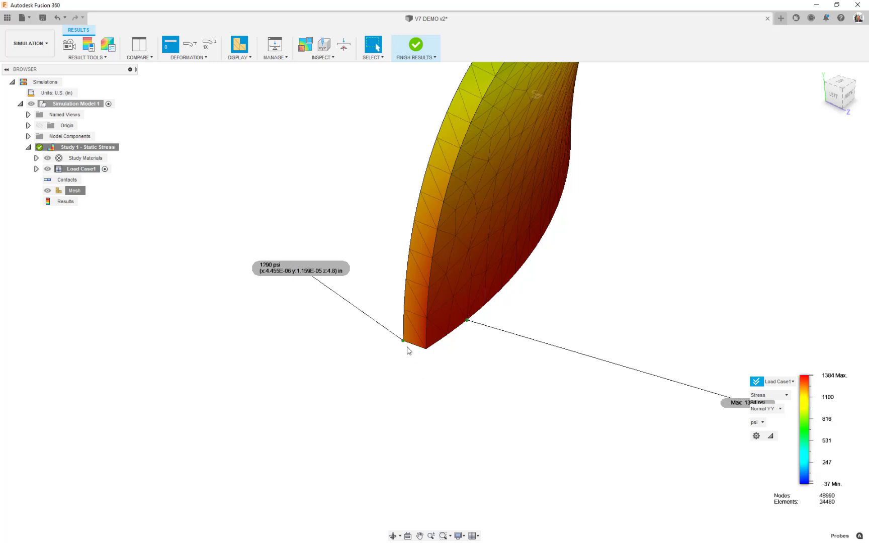
- Create a point probe at the inner-face base corner of the shell's cut end
click(326, 57)
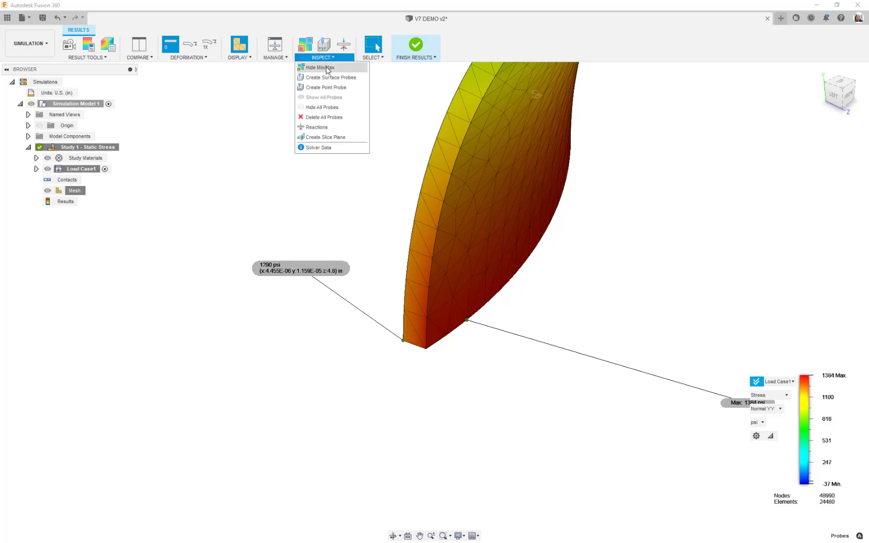
click(332, 87)
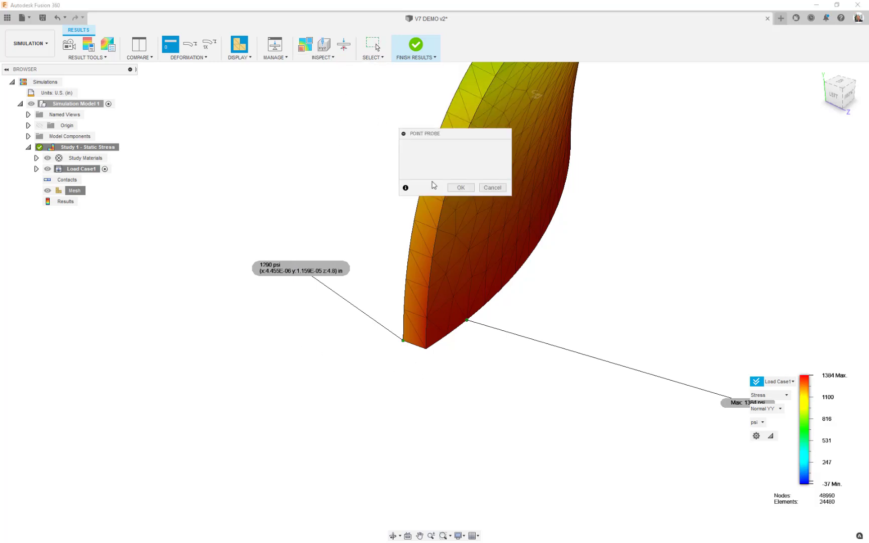
click(427, 348)
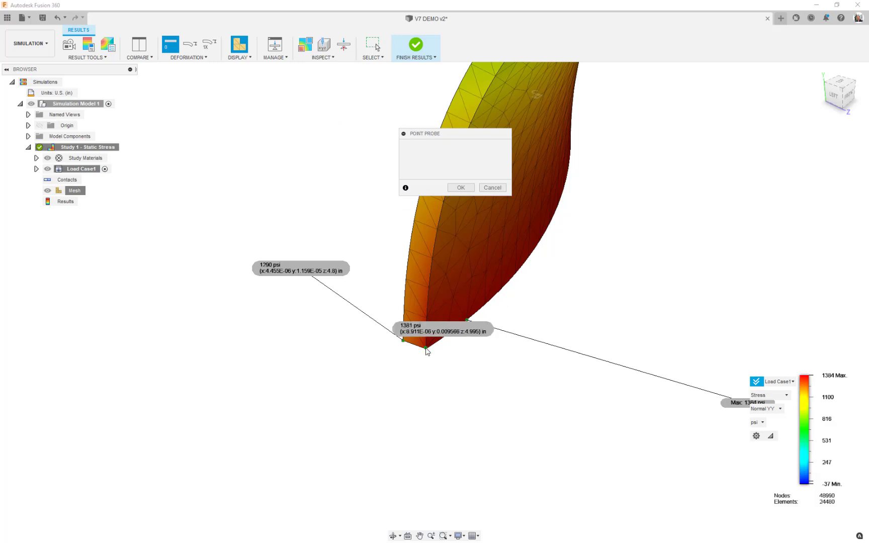
key(Return)
- Set the inner-face corner probe to X 0, Y 0 and Z 5 in, and move its label clear of the corner
double_click(427, 348)
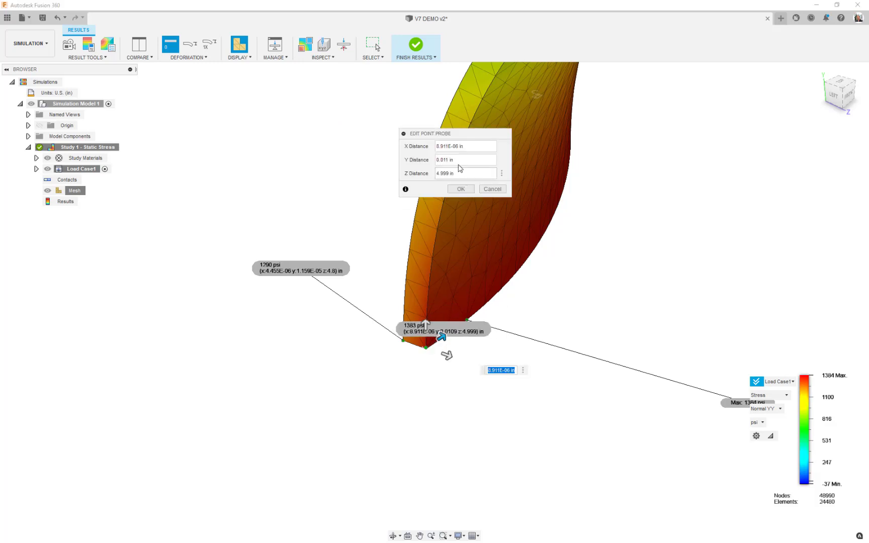
drag(460, 146, 359, 149)
text(0in)
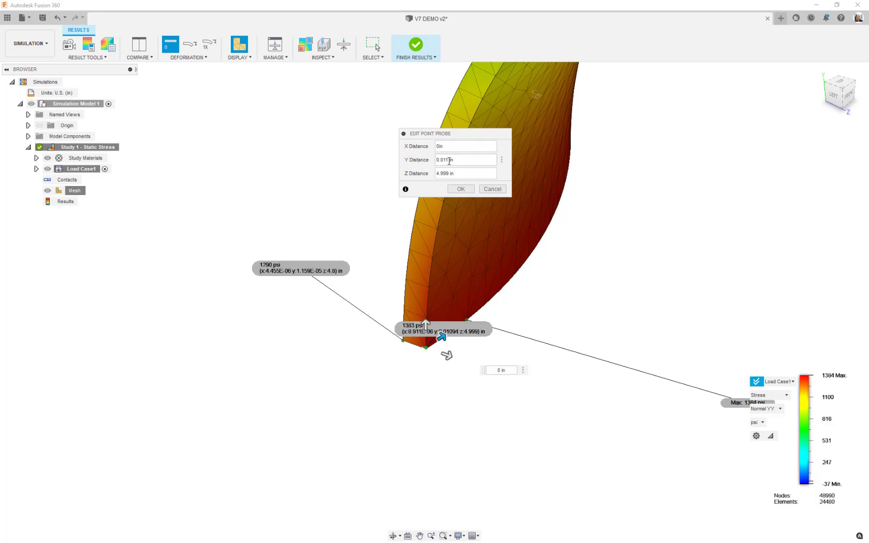
drag(448, 160, 407, 166)
text(0)
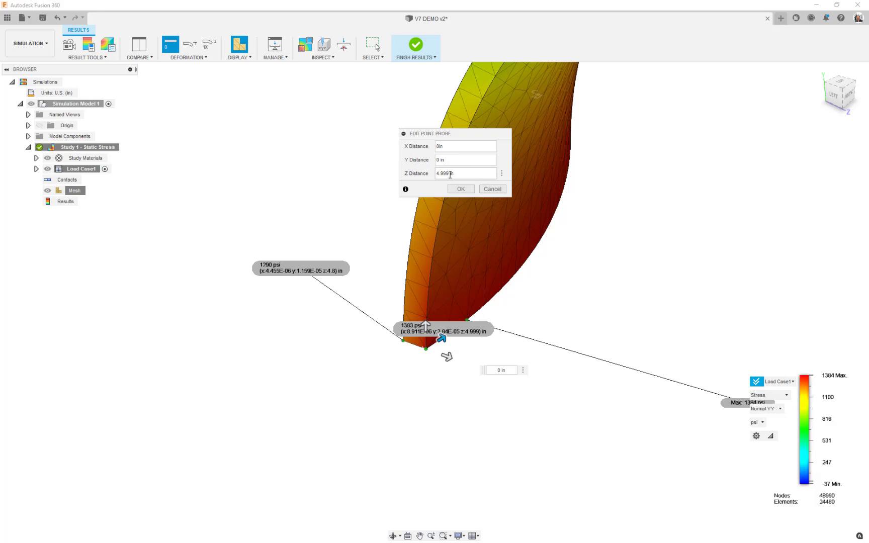
drag(450, 174, 411, 177)
text(5)
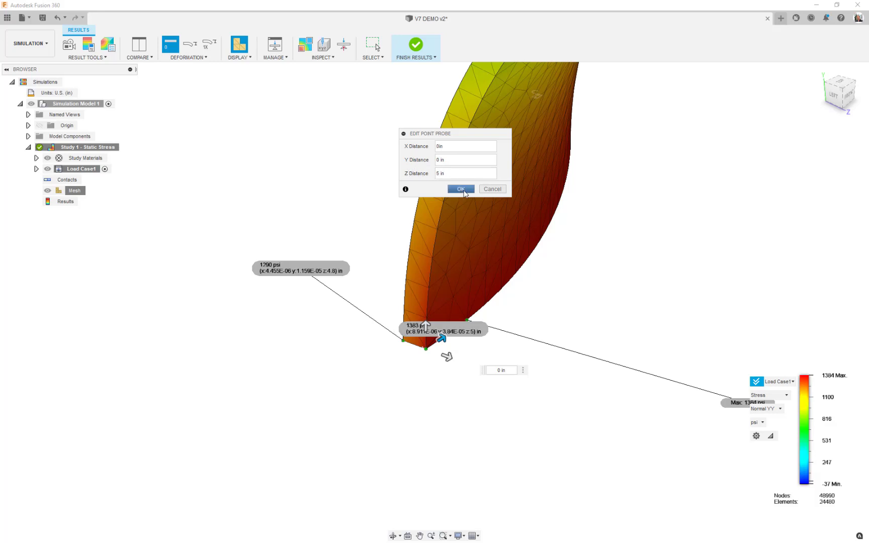
click(463, 190)
drag(469, 332, 578, 288)
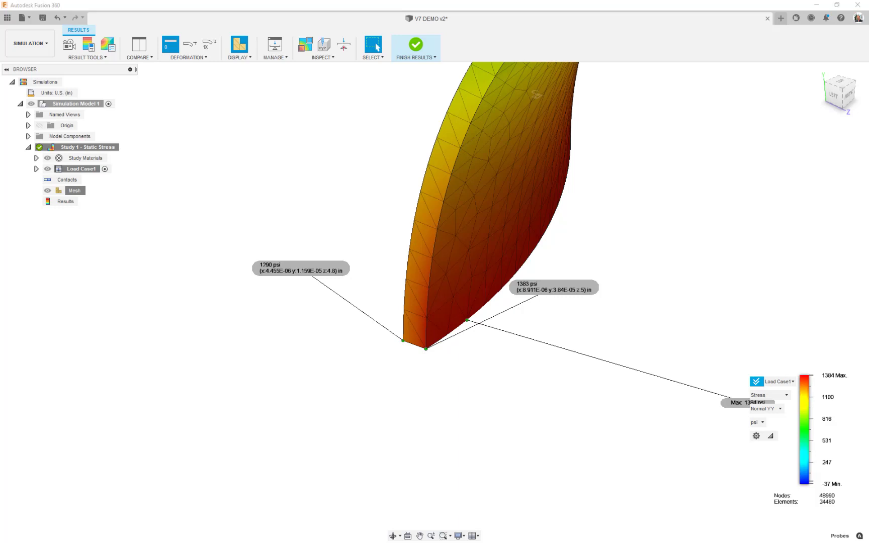
- Average the two probe stresses in Calculator by adding 1290 and 1383 and dividing the sum by 2
drag(207, 272, 174, 292)
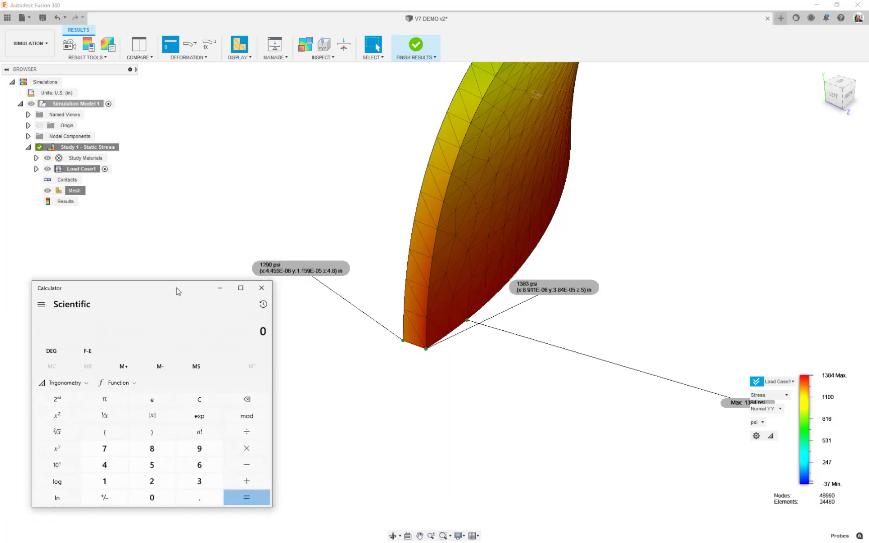
text(129)
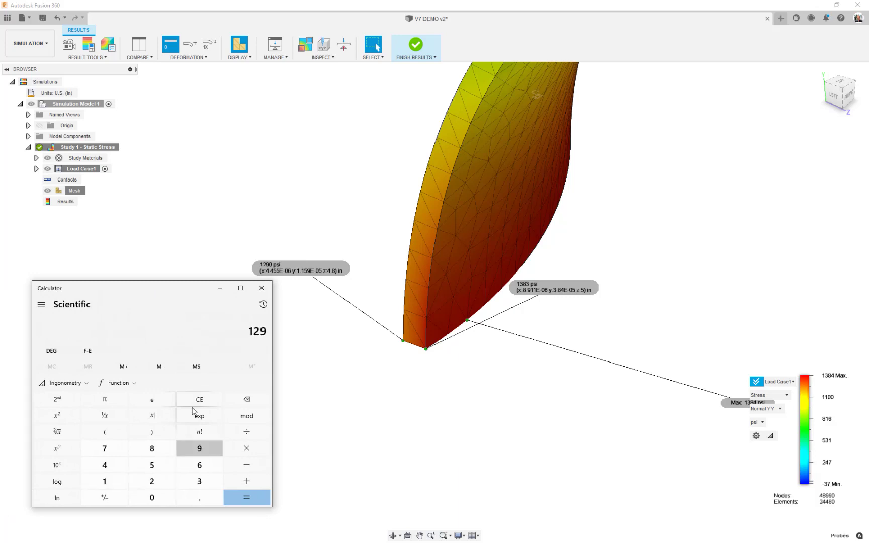
text(0 + 1,38)
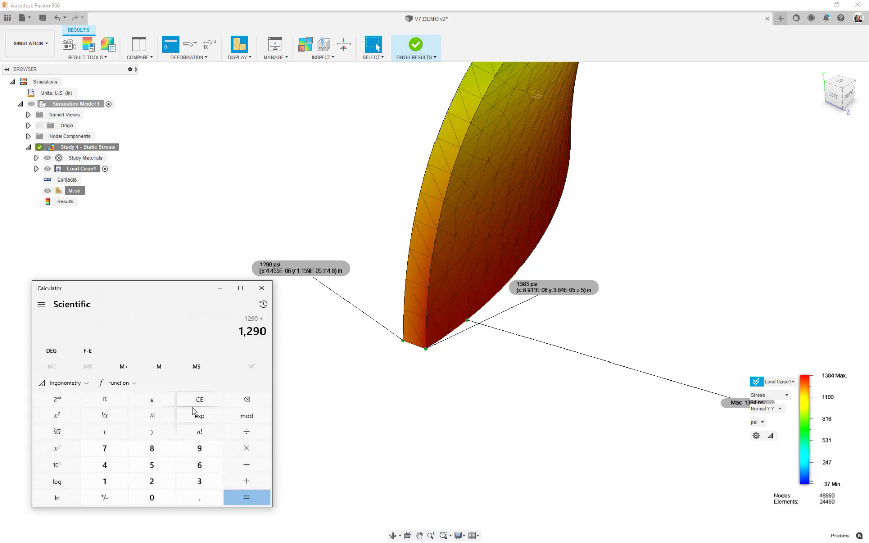
text(3)
key(Return)
text(/2)
key(Return)
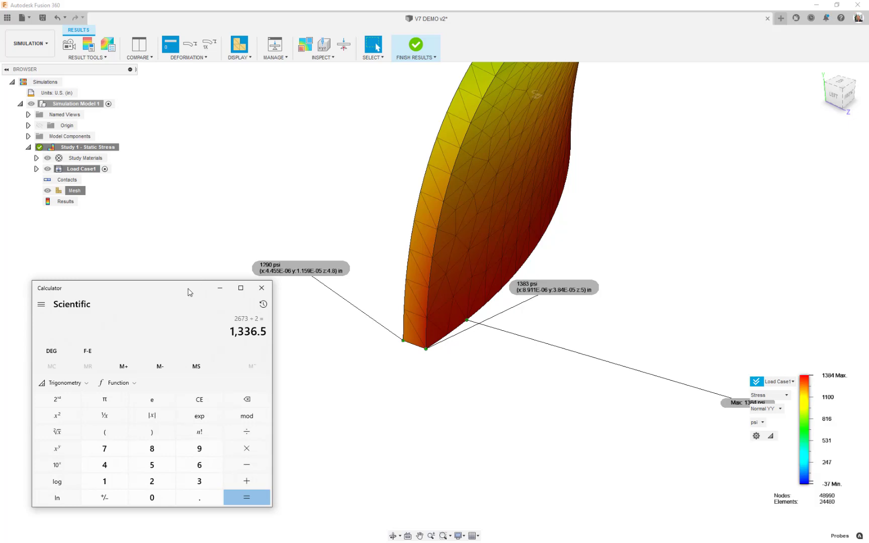
- Switch to the Fusion Model Description.xlsx workbook in Excel, enter 1336.5 as the Fusion 360 YY stress in F104, and move the workbook out of view
key(alt+Tab)
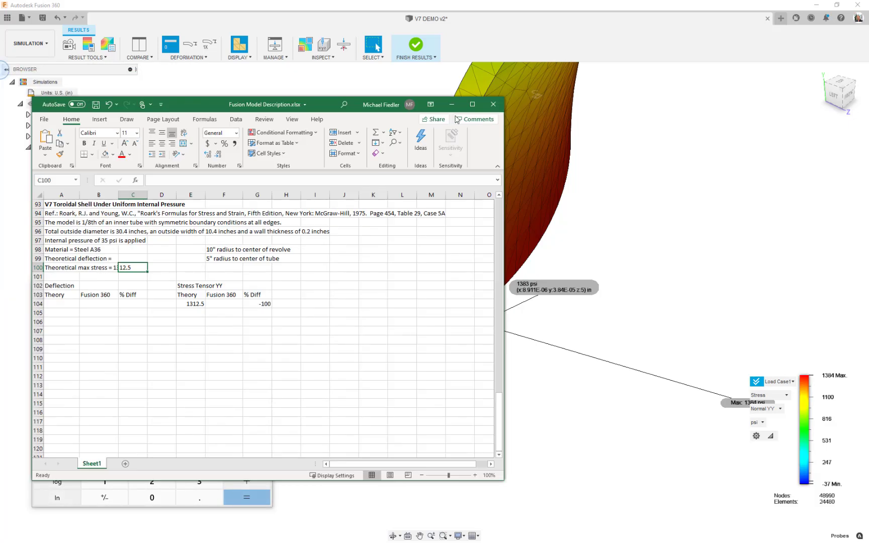
drag(241, 112, 520, 112)
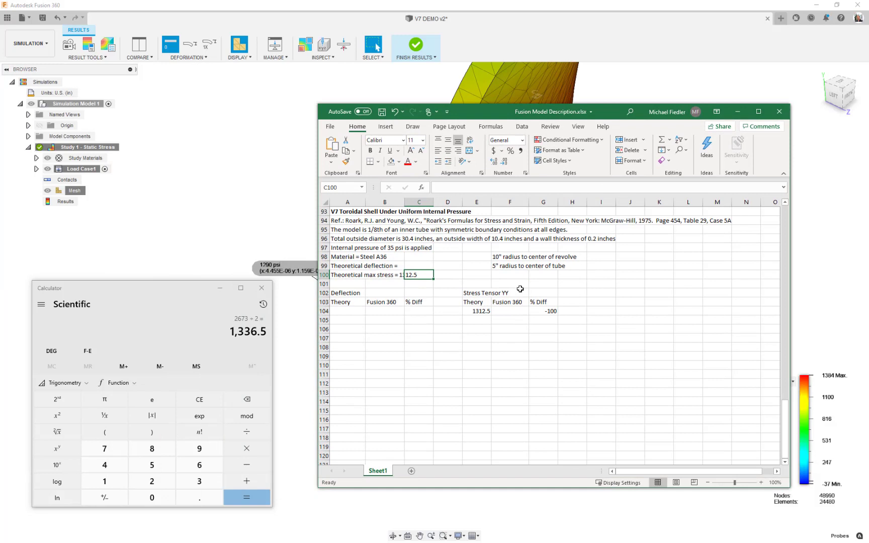
click(507, 311)
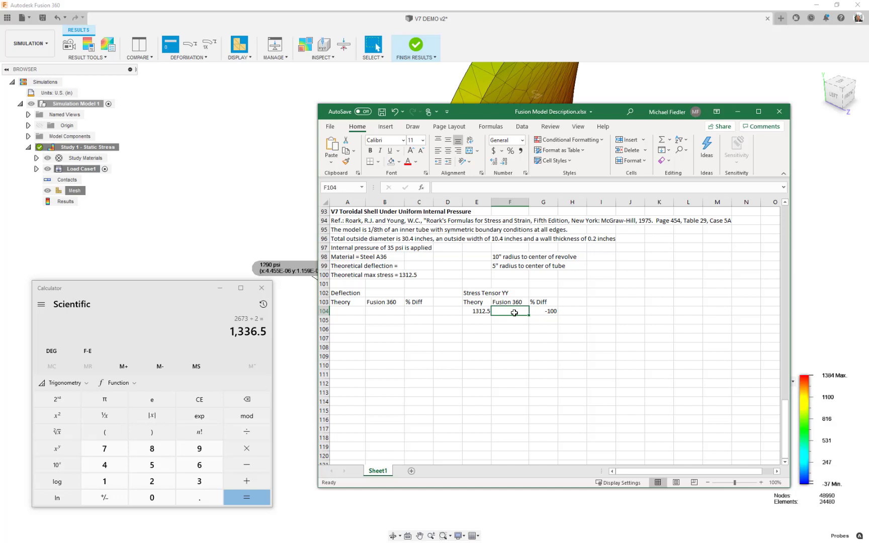
text(1336)
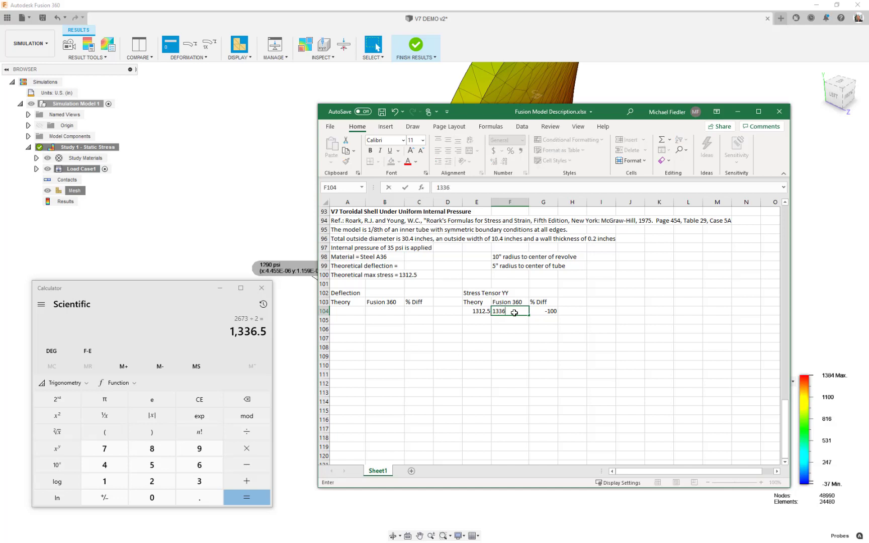
text(.5)
key(Return)
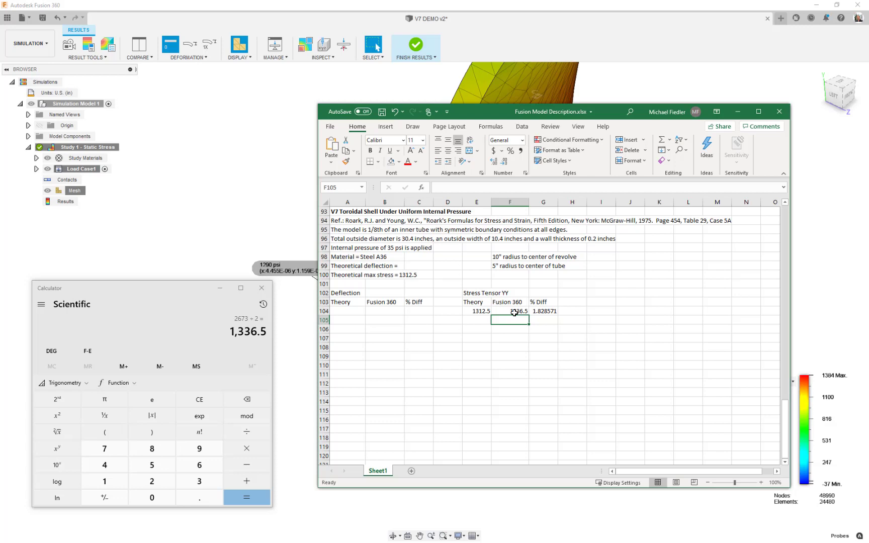
drag(618, 115, 0, 70)
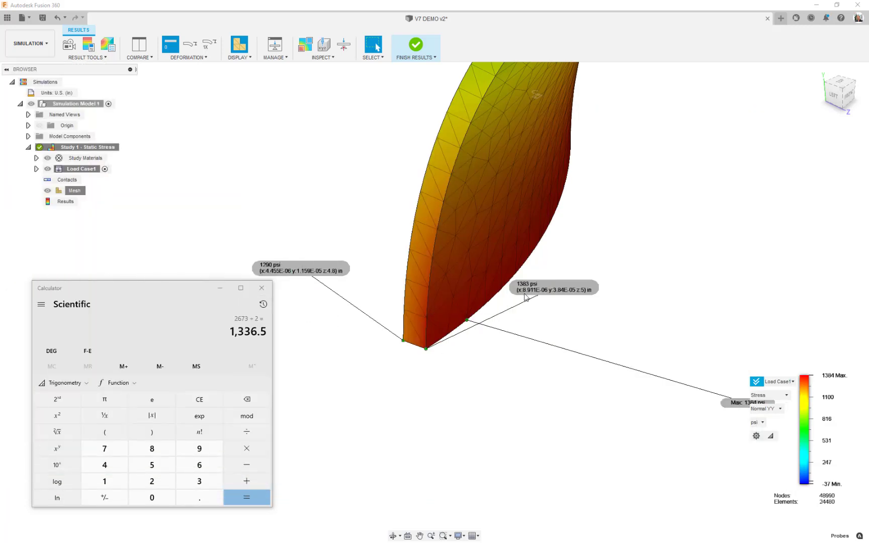